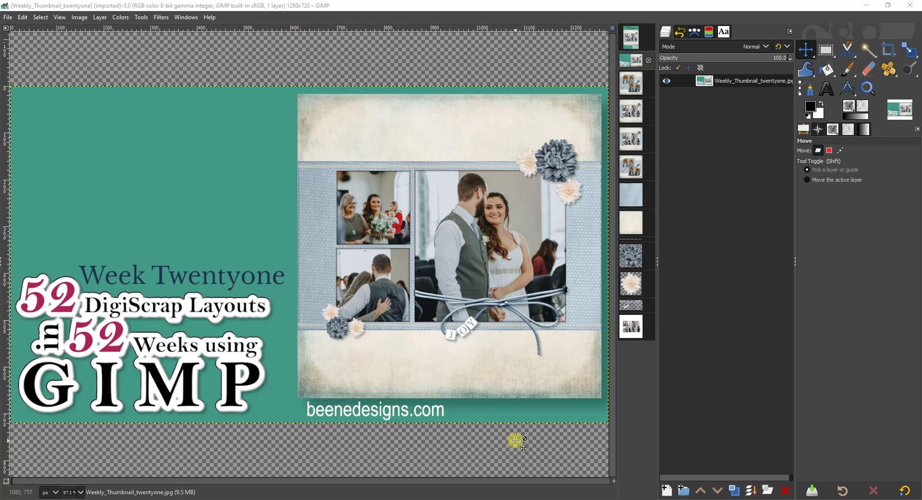
# Step: Look over the Bride_Entrance and Bride_Entrance_2 layouts, ending on the untitled three-photo layout
pyautogui.click(630, 85)
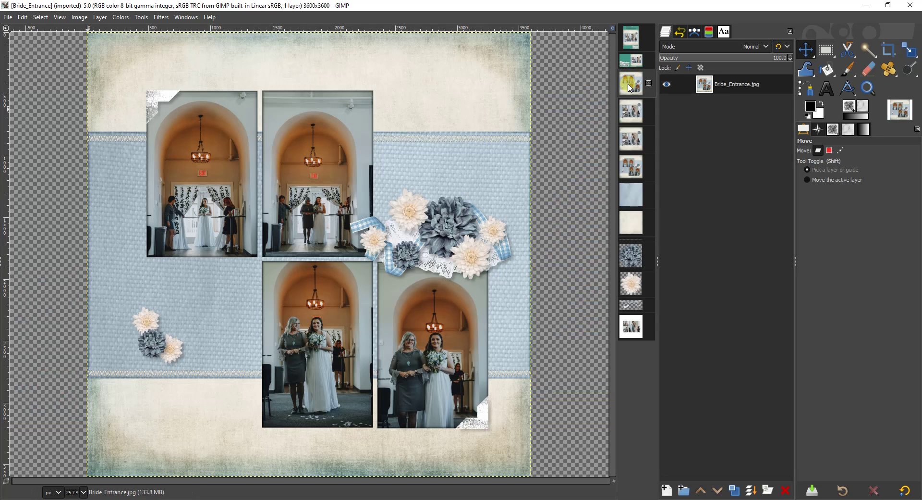
pyautogui.click(631, 117)
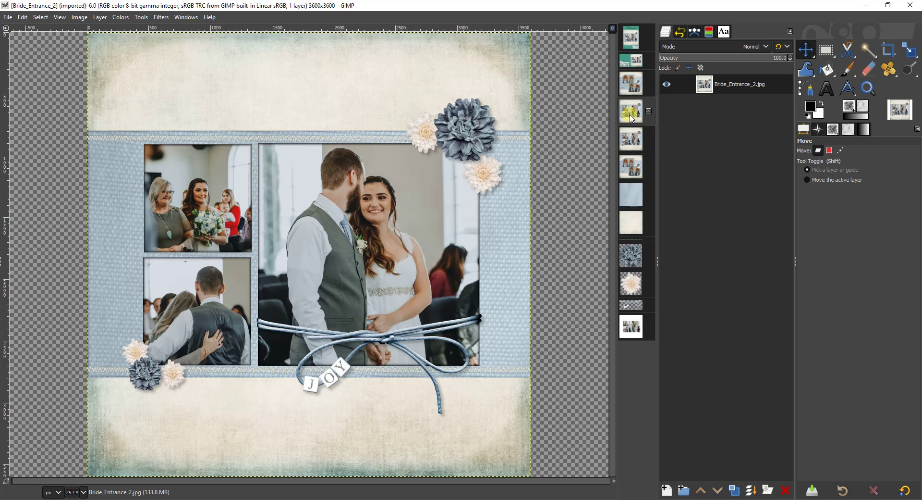
pyautogui.click(628, 331)
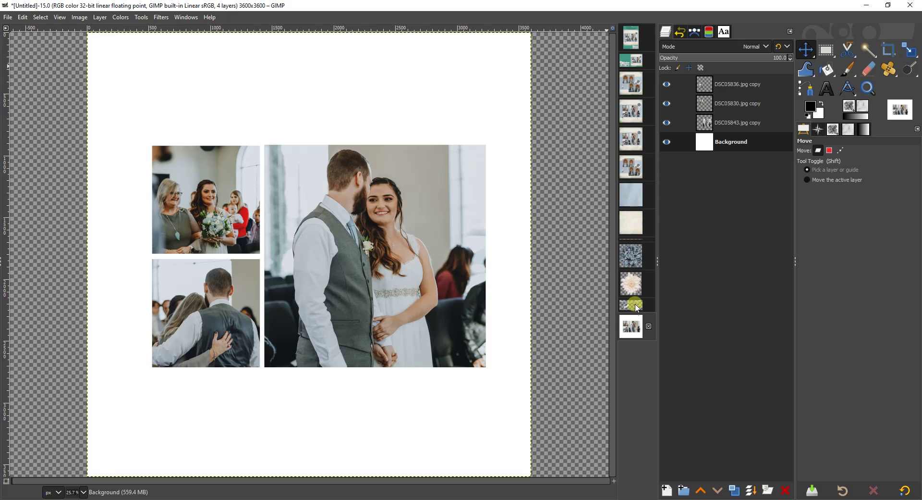
# Step: Copy the blue Paper04 and cream df-rd_baby-blues_paper1 into the untitled layout beneath the photos, with the blue paper above the cream one
pyautogui.click(633, 203)
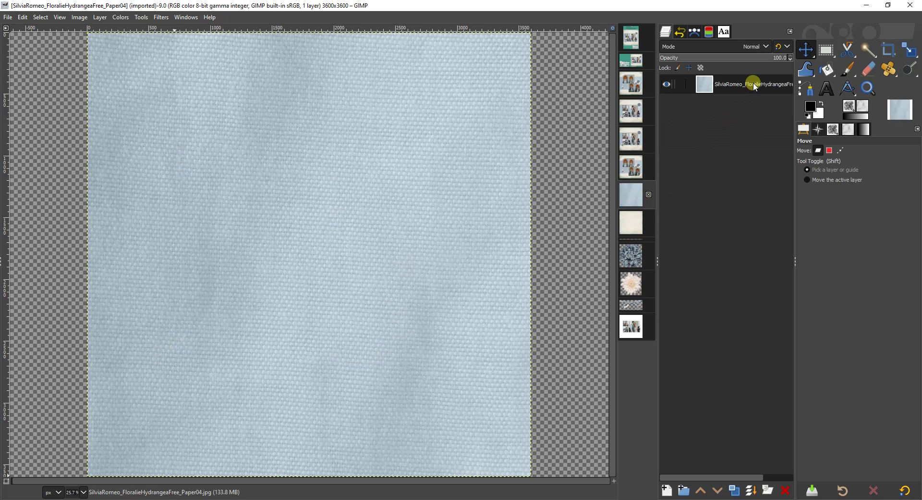
pyautogui.moveTo(754, 82); pyautogui.dragTo(473, 317)
pyautogui.click(627, 227)
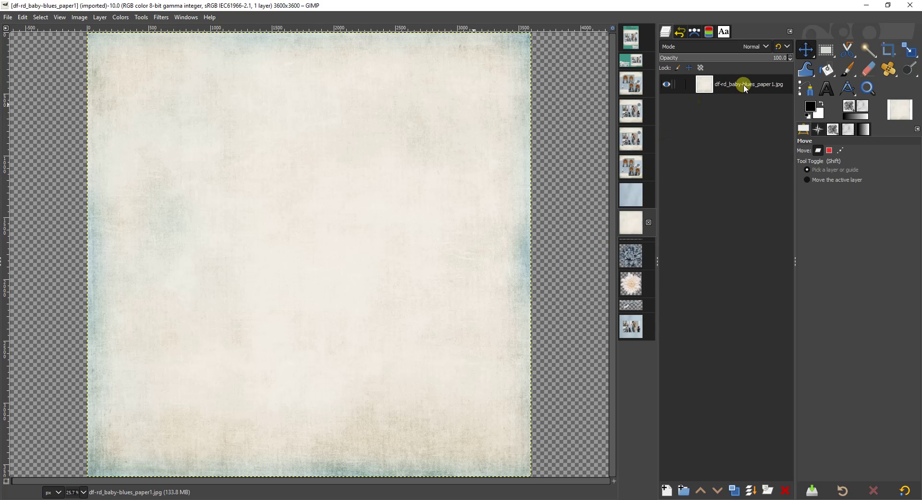
pyautogui.moveTo(743, 84); pyautogui.dragTo(465, 340)
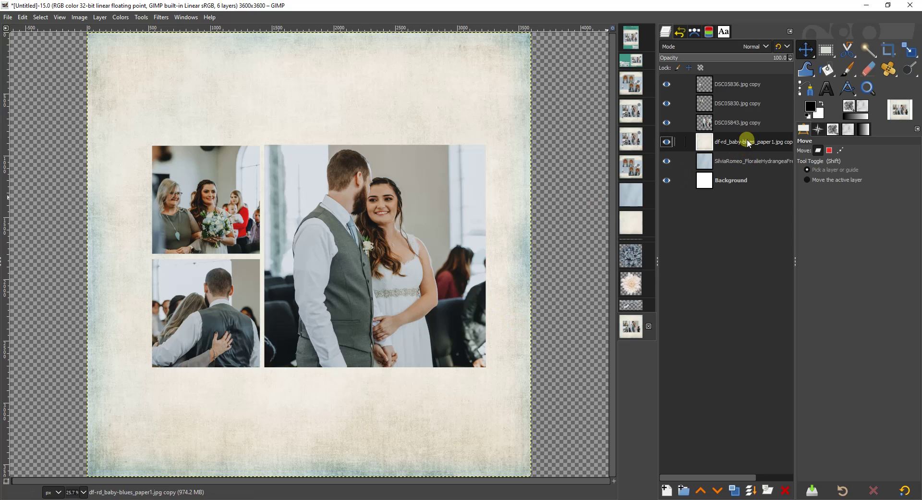
pyautogui.moveTo(747, 141); pyautogui.dragTo(740, 171)
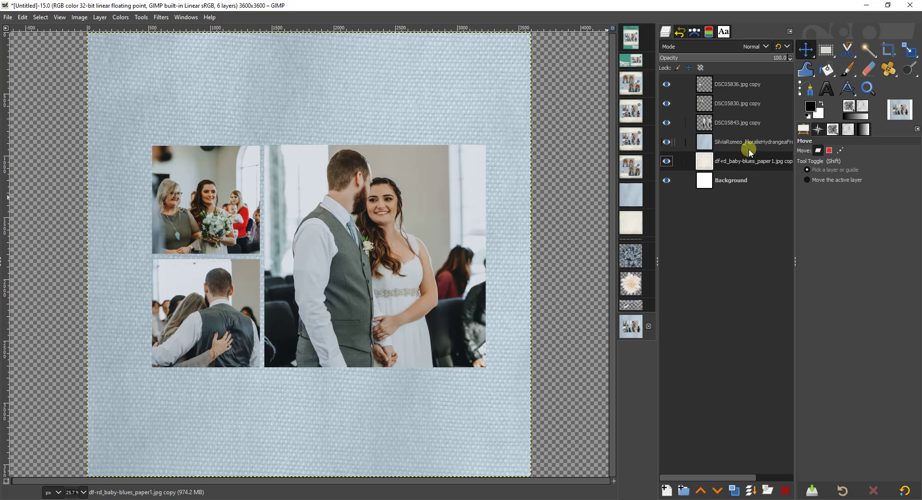
pyautogui.click(892, 48)
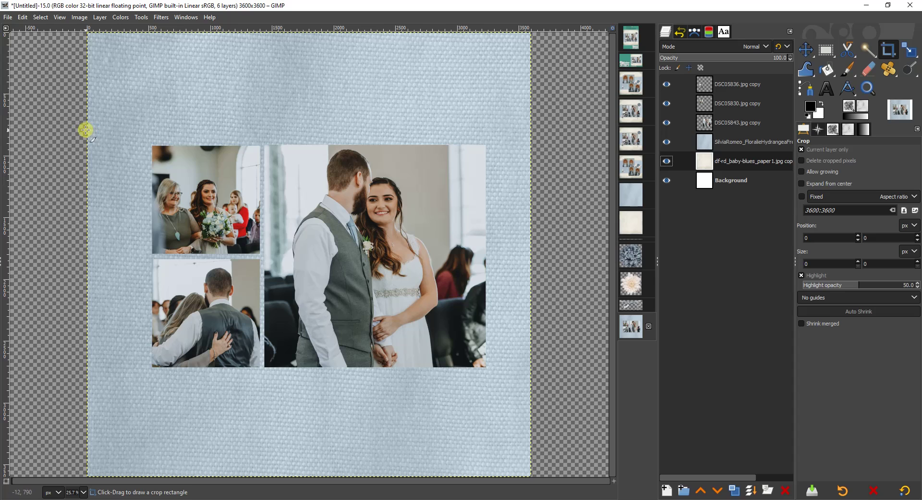
pyautogui.moveTo(86, 130); pyautogui.dragTo(540, 398)
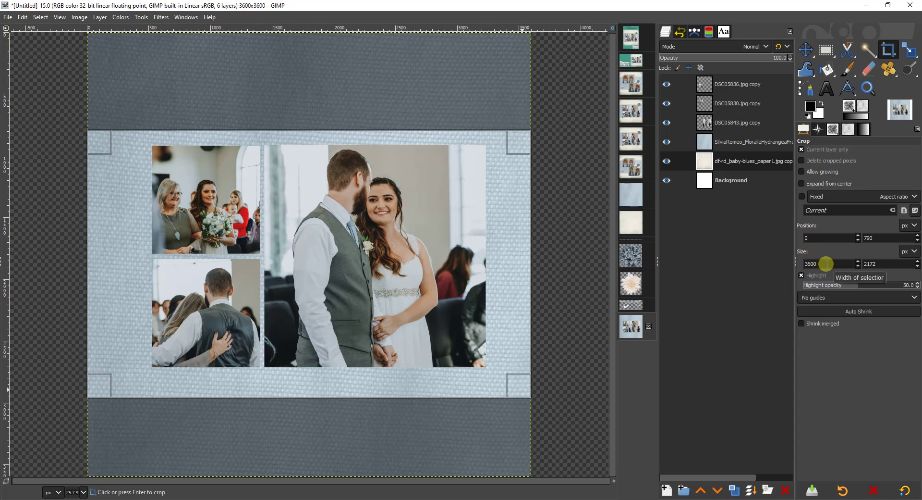
pyautogui.click(812, 263)
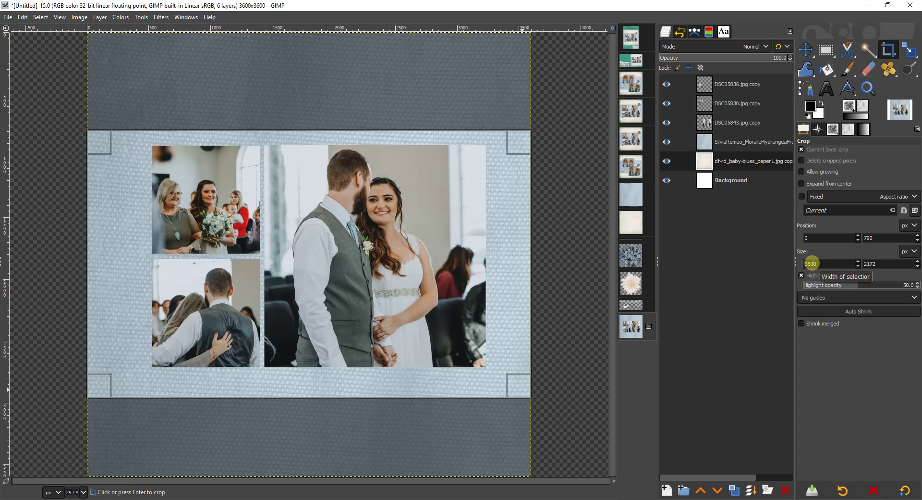
pyautogui.press('Tab')
pyautogui.write('200')
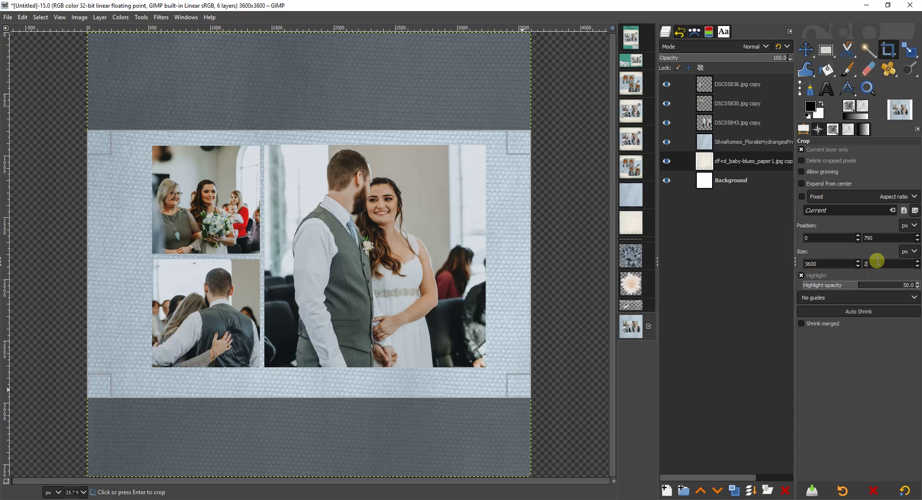
pyautogui.press('Return')
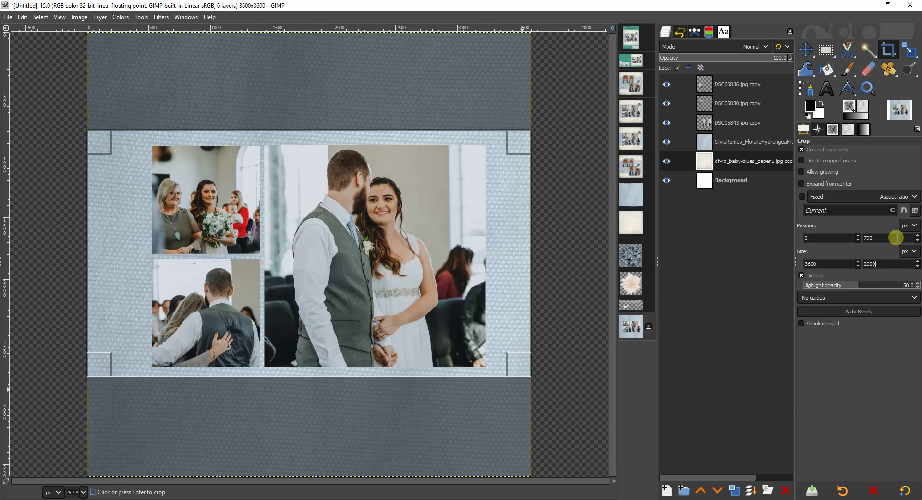
pyautogui.click(494, 205)
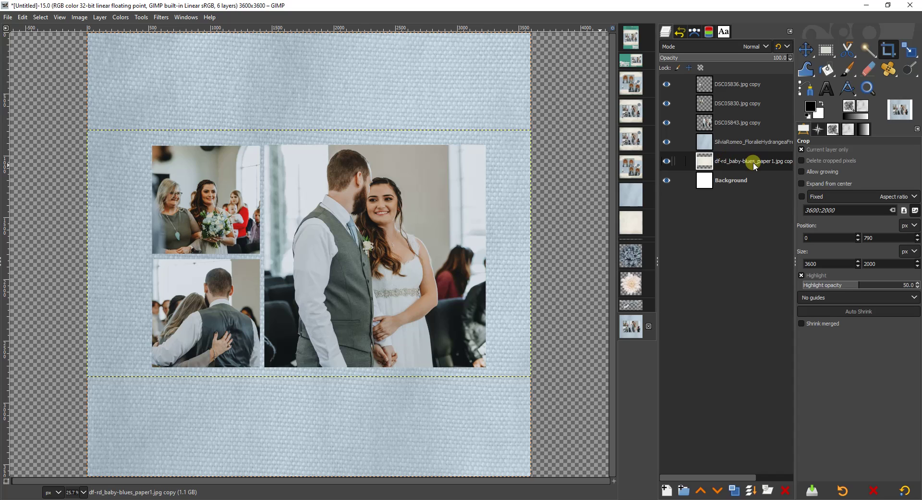
pyautogui.click(22, 17)
pyautogui.click(33, 30)
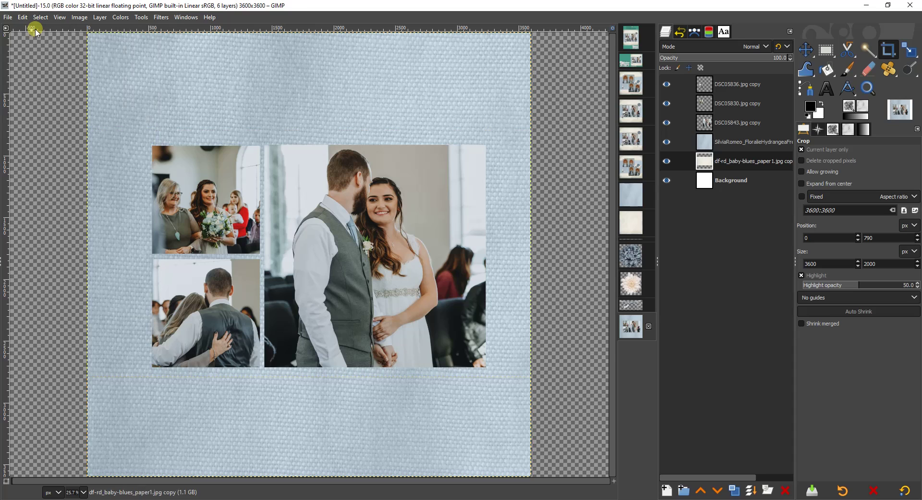
# Step: Crop the blue paper layer to a full-width horizontal band 3600 px wide and 2000 px high behind the photos
pyautogui.click(739, 142)
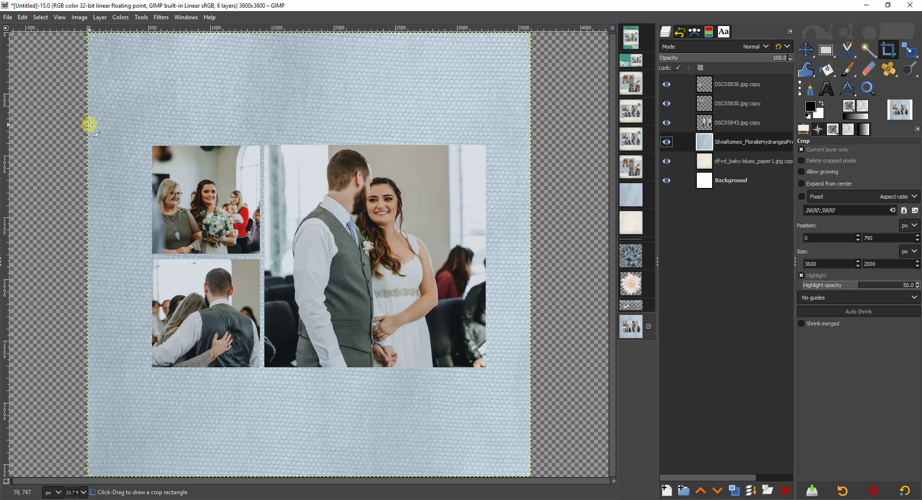
pyautogui.moveTo(89, 126); pyautogui.dragTo(535, 385)
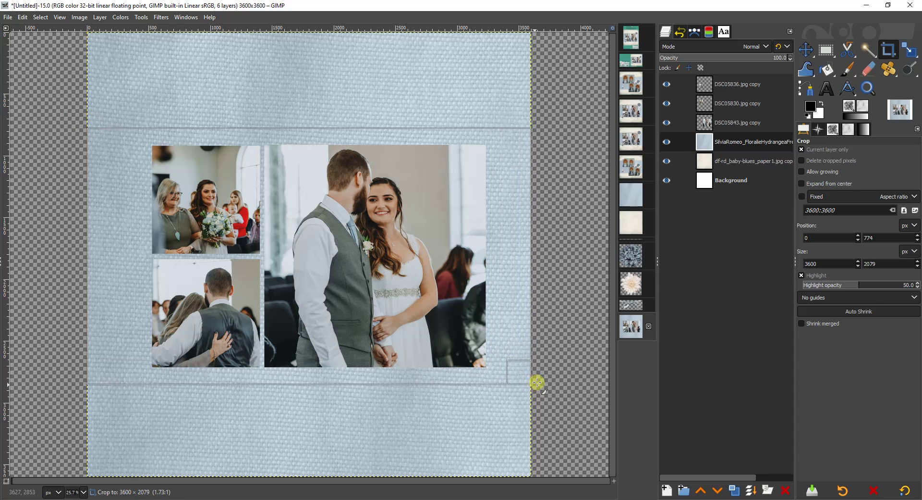
pyautogui.doubleClick(883, 262)
pyautogui.write('2000')
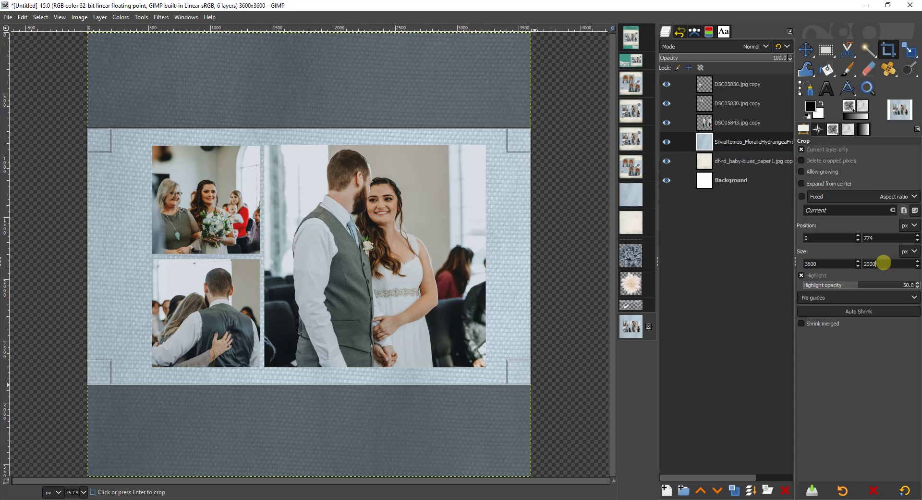
pyautogui.press('Return')
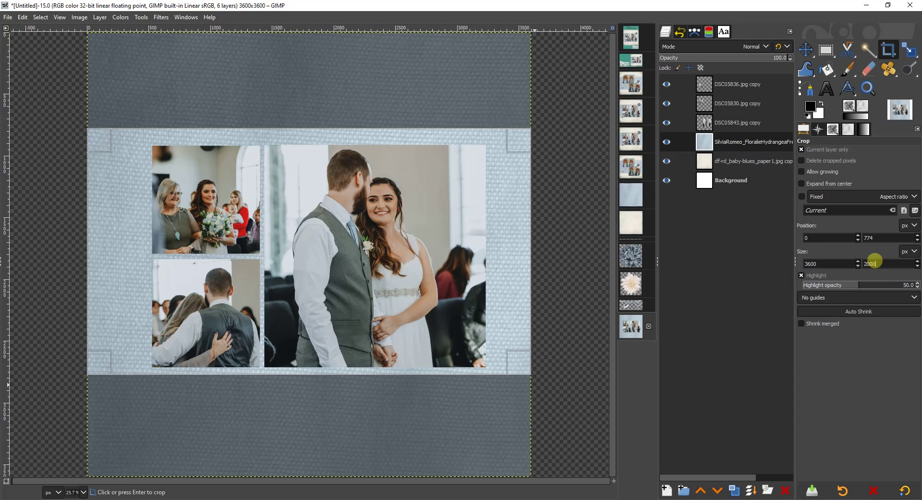
pyautogui.click(495, 259)
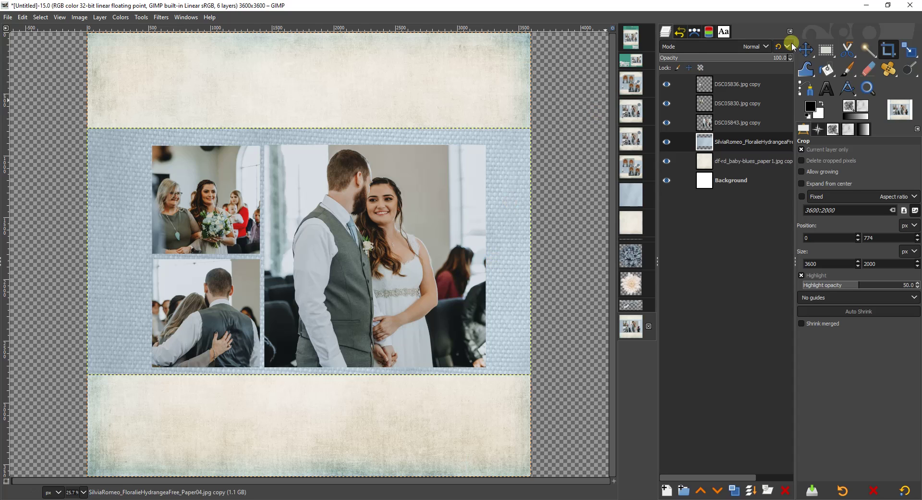
# Step: Move the cropped blue paper band down slightly so its margins above and below the photos look even
pyautogui.press('m')
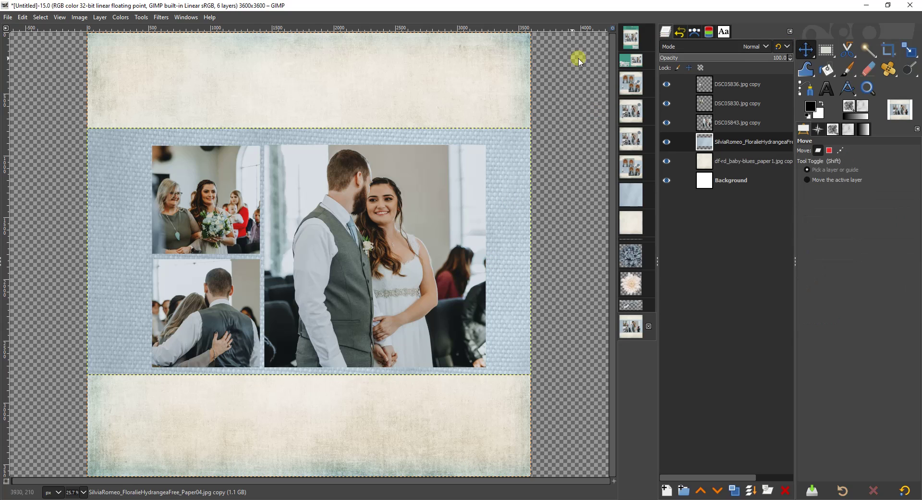
pyautogui.click(499, 145)
pyautogui.moveTo(500, 145); pyautogui.dragTo(500, 150)
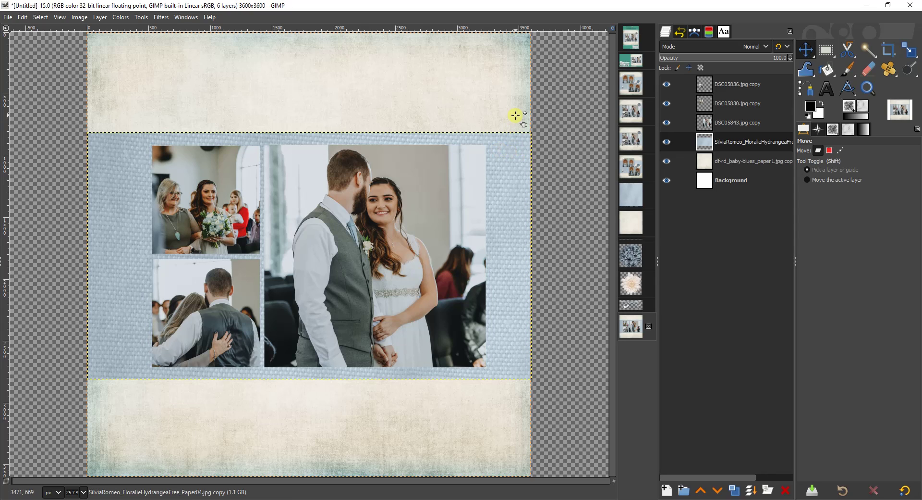
# Step: Add the beige stitching below the photo layers along the blue band's upper edge, and place a duplicate along its lower edge
pyautogui.click(637, 236)
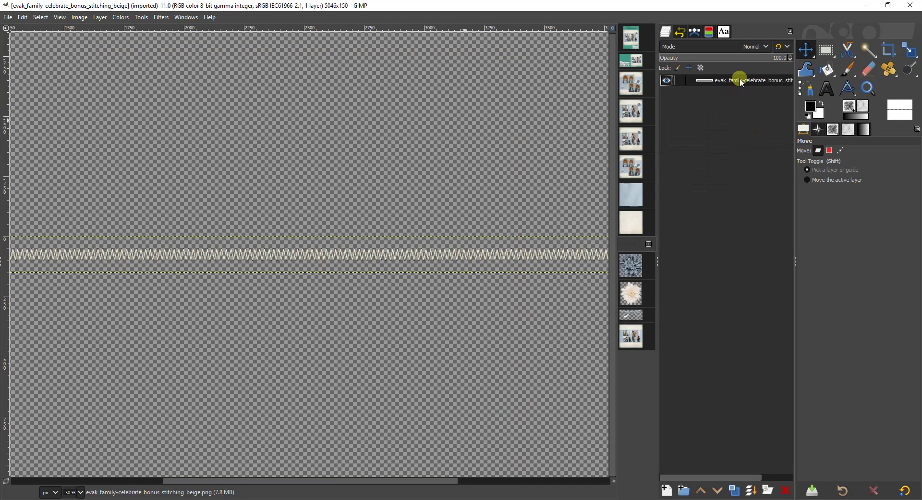
pyautogui.moveTo(740, 78); pyautogui.dragTo(461, 287)
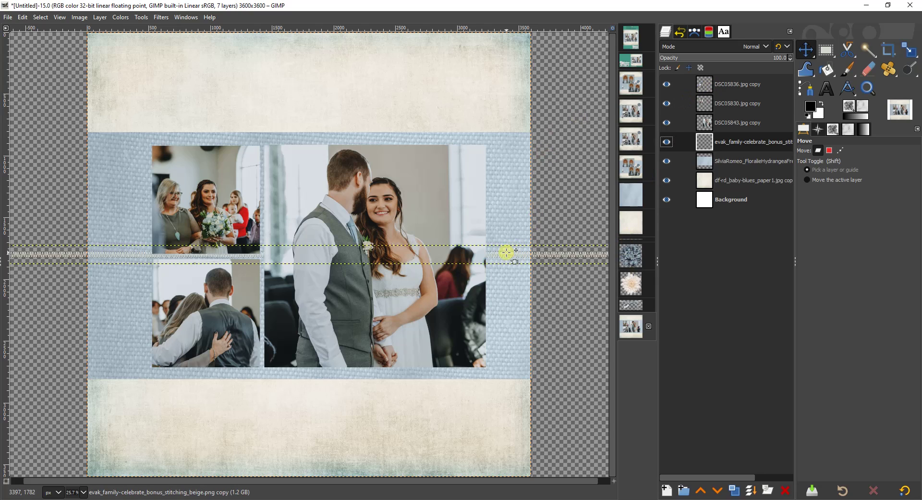
pyautogui.moveTo(504, 255); pyautogui.dragTo(504, 140)
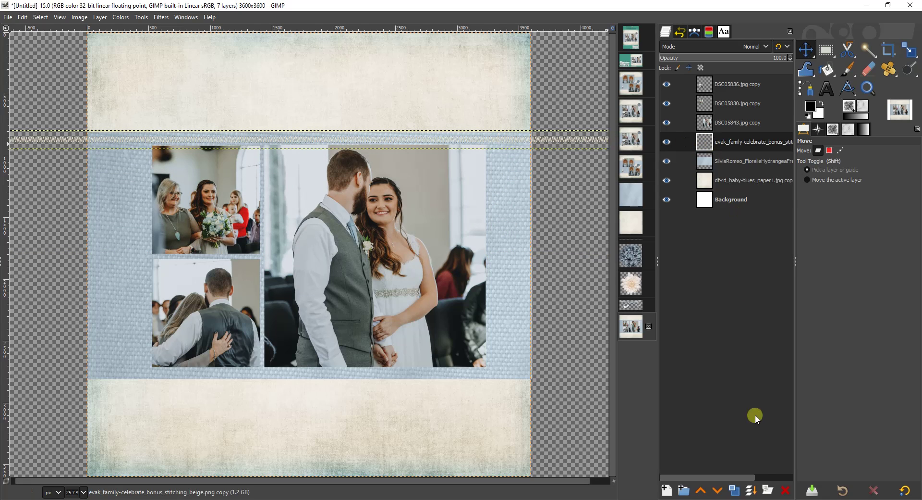
pyautogui.click(735, 490)
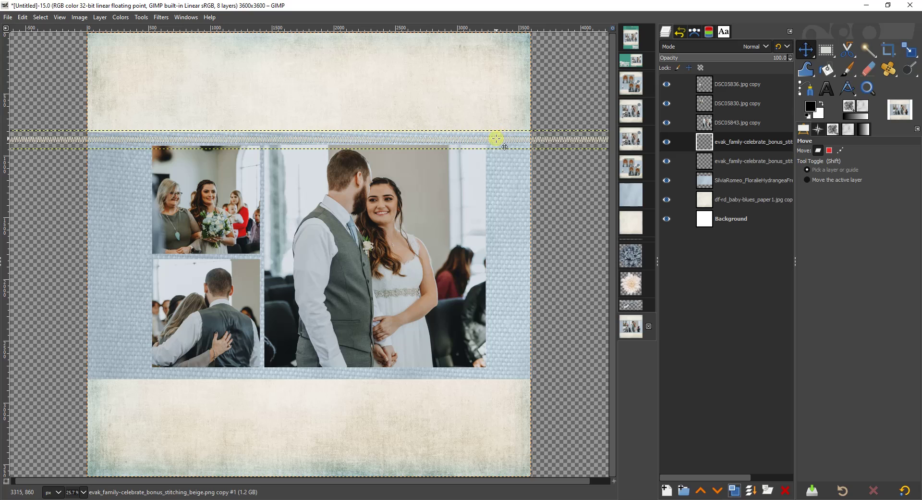
pyautogui.moveTo(496, 138); pyautogui.dragTo(490, 371)
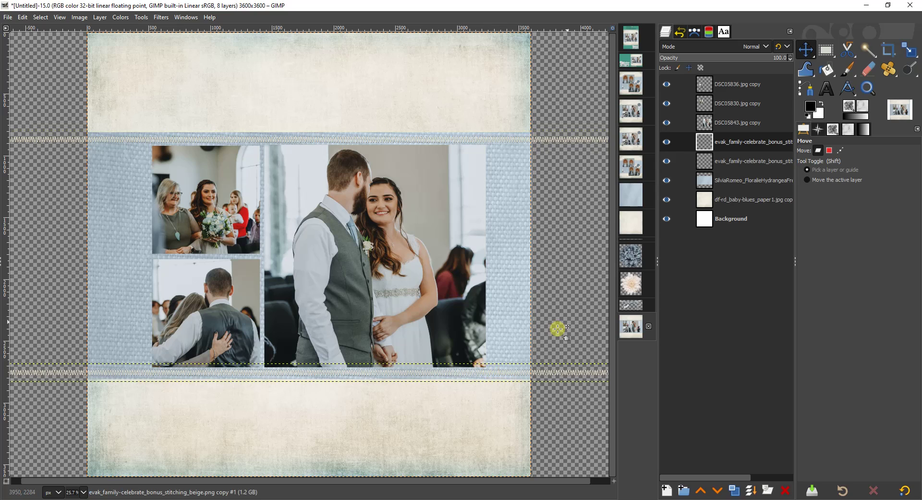
# Step: Resize both beige stitching layers to the image size to trim the parts extending beyond the page
pyautogui.click(727, 143)
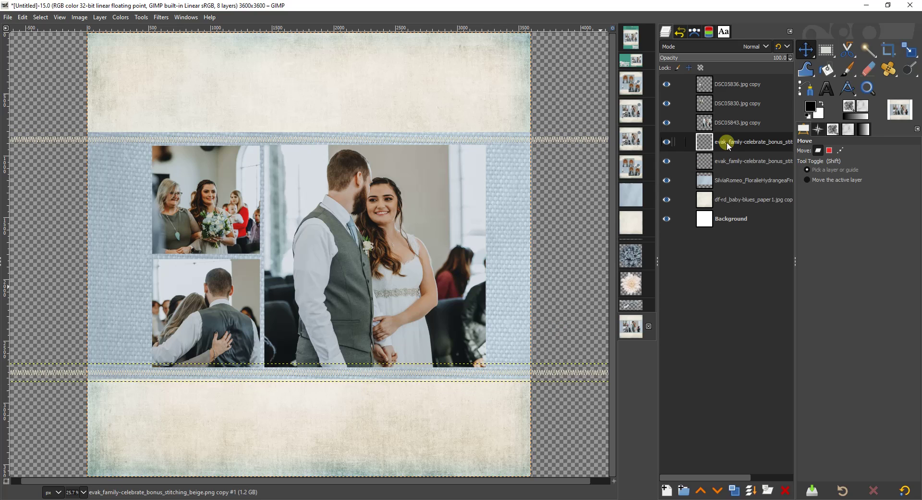
pyautogui.click(100, 18)
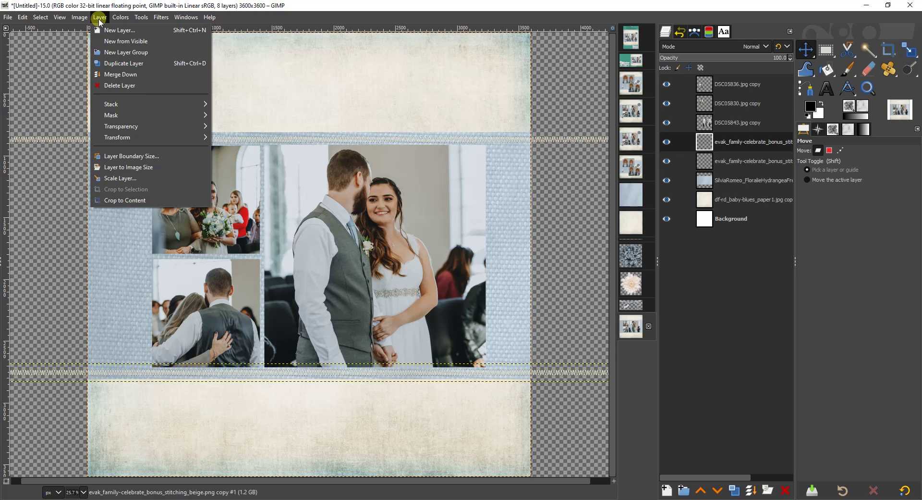
pyautogui.click(120, 167)
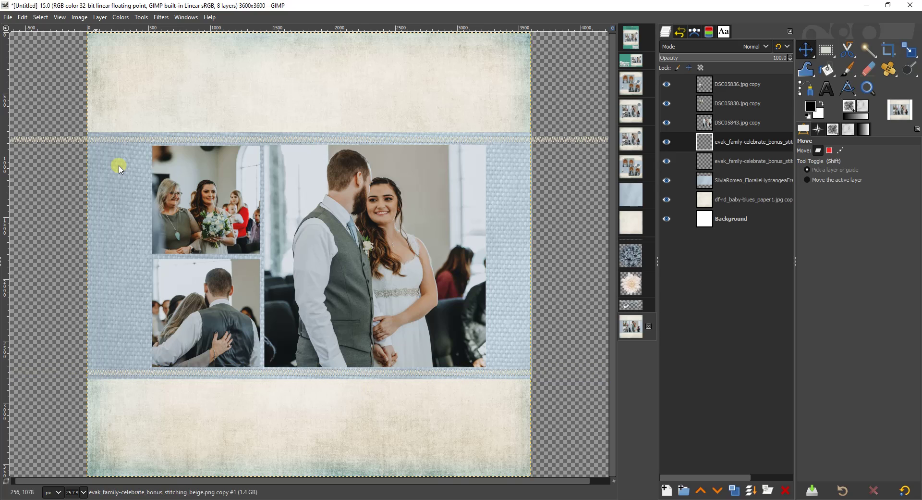
pyautogui.click(733, 161)
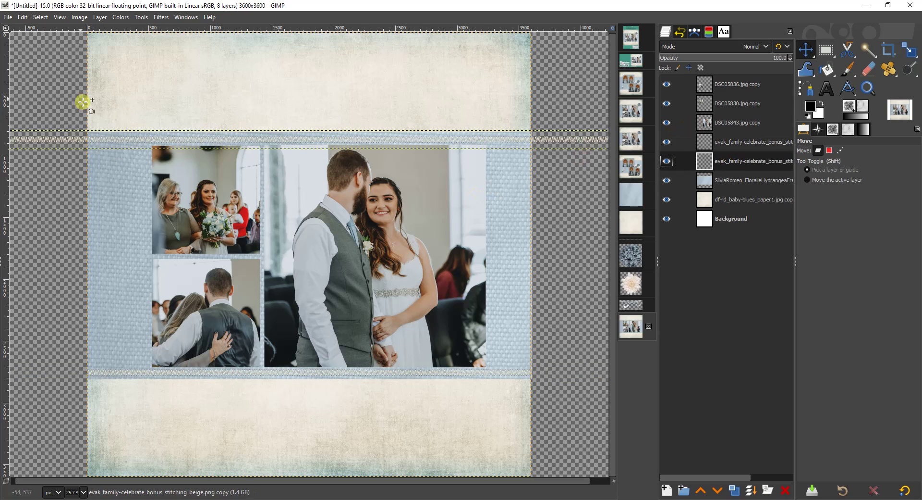
pyautogui.click(100, 17)
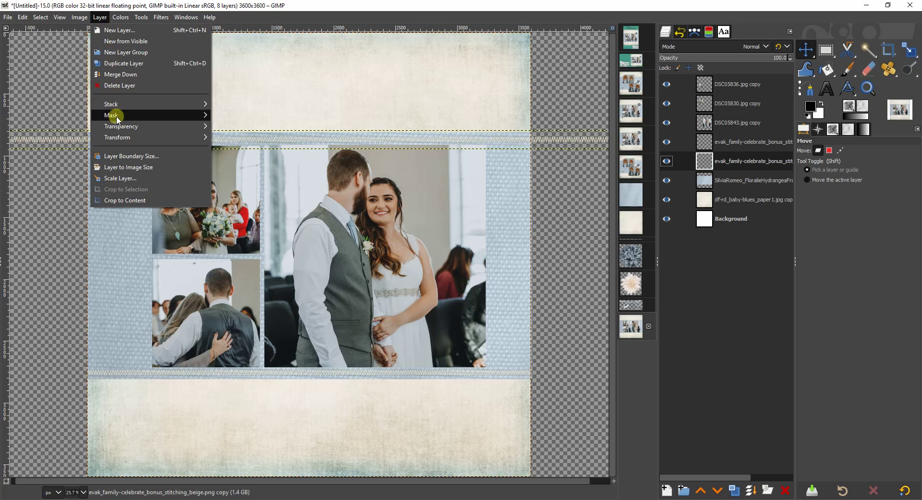
pyautogui.click(119, 168)
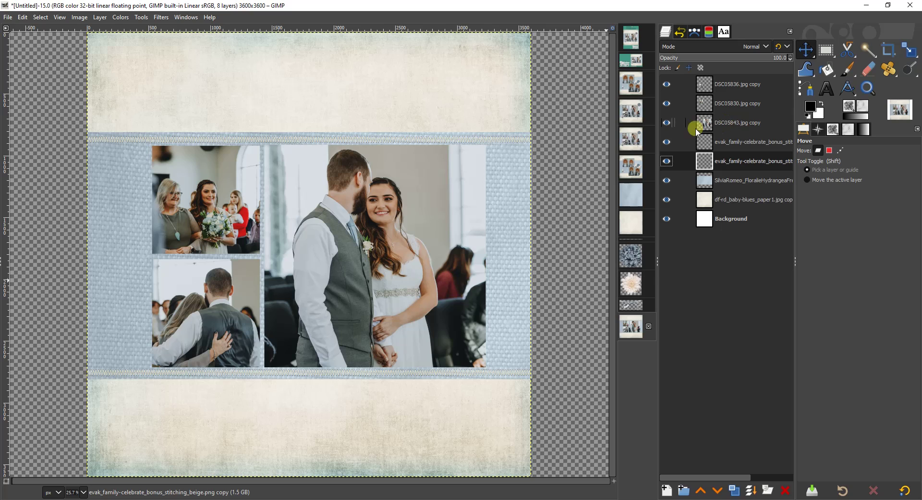
# Step: Copy the GlimmerExtras joywrap into the layout and place its layer directly above the large couple photo DSC05843
pyautogui.click(634, 305)
pyautogui.moveTo(745, 80); pyautogui.dragTo(414, 346)
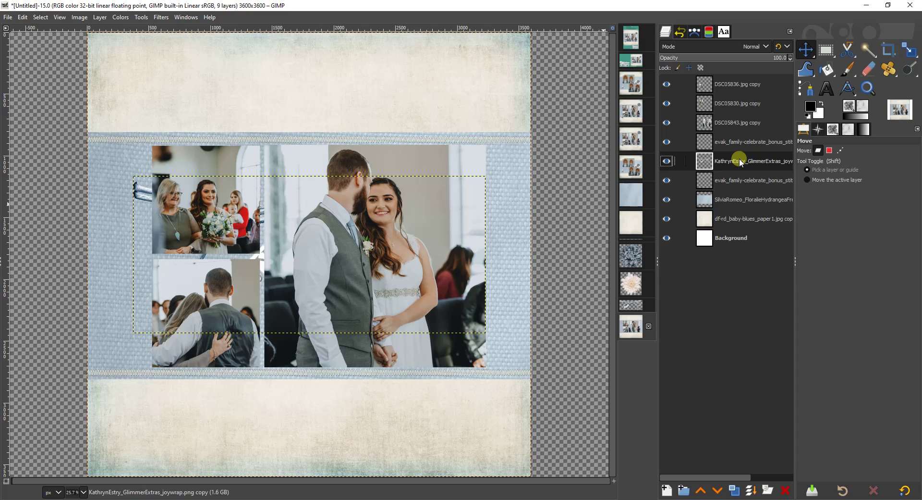
pyautogui.moveTo(740, 162); pyautogui.dragTo(742, 124)
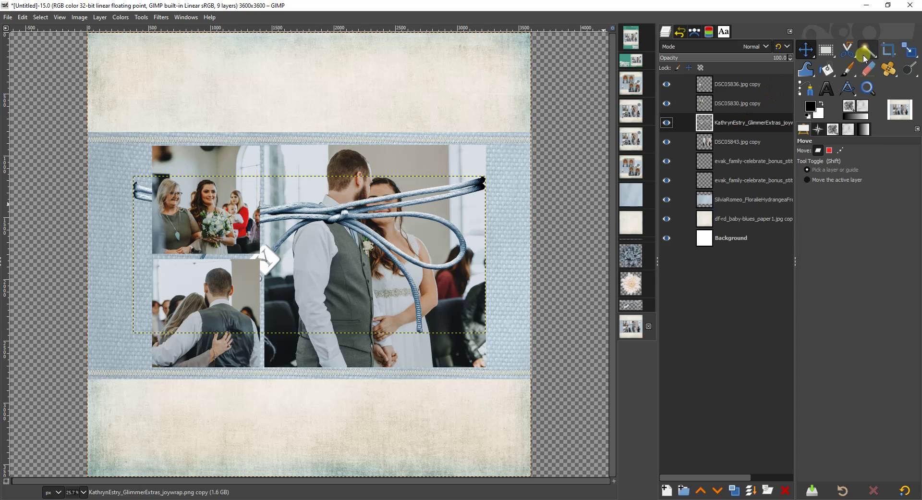
# Step: Scale the joywrap down to about 1803 × 724 px and move it across the lower part of the large couple photo
pyautogui.click(909, 50)
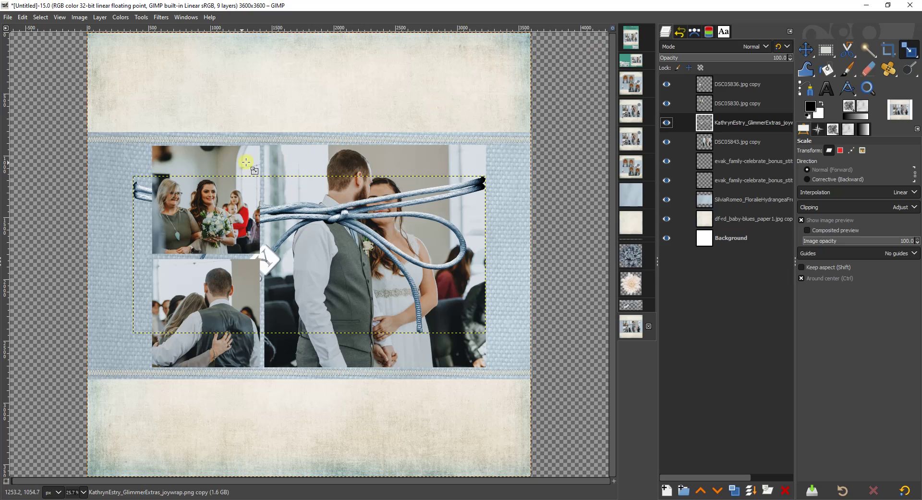
pyautogui.moveTo(138, 184); pyautogui.dragTo(275, 258)
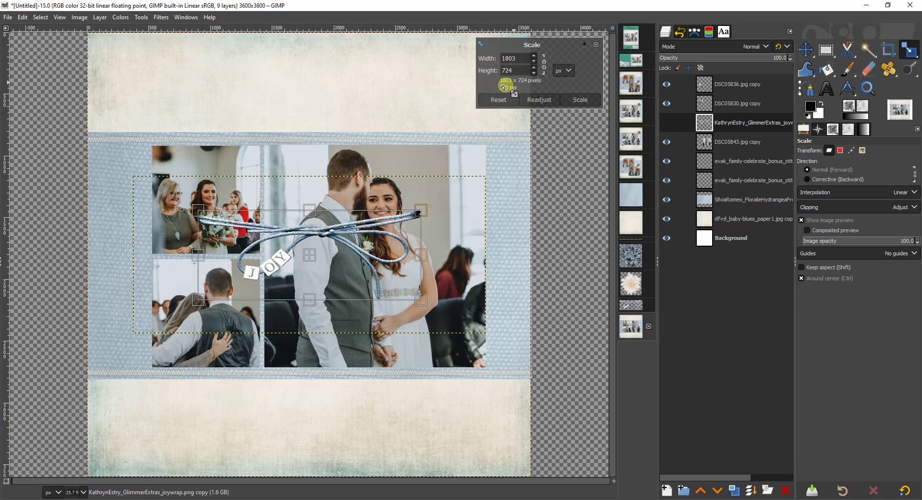
pyautogui.click(581, 99)
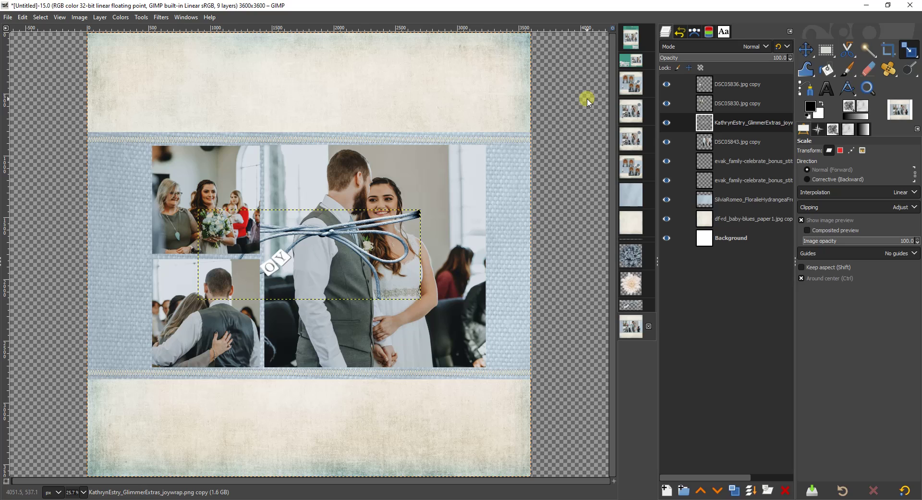
pyautogui.press('m')
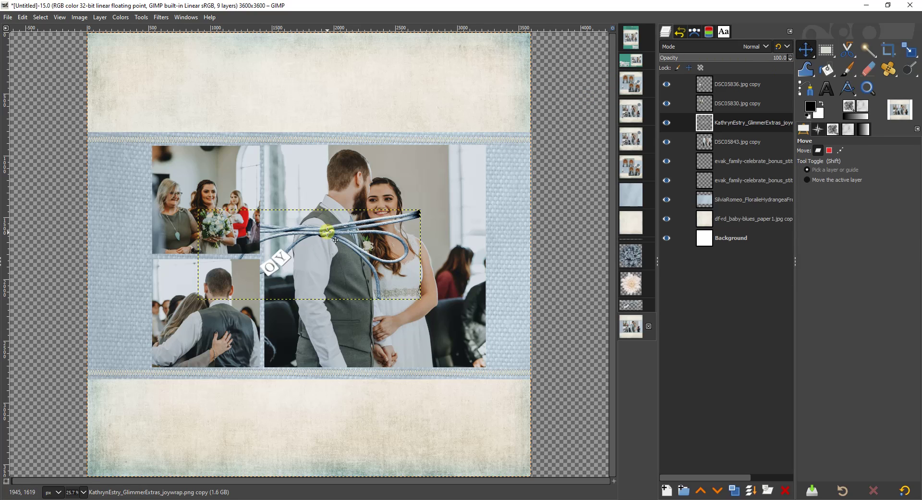
pyautogui.moveTo(335, 240); pyautogui.dragTo(400, 338)
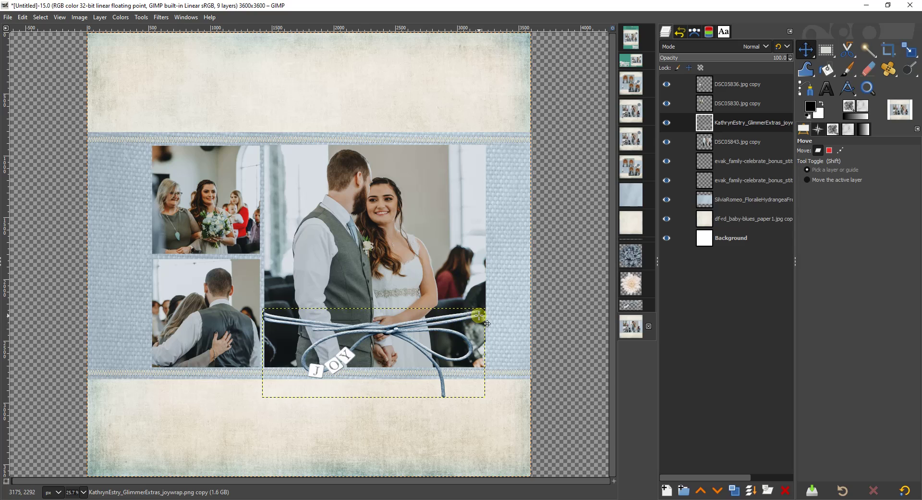
# Step: Enlarge the joywrap to about 1866 × 764 px and nudge it slightly up over the large photo's lower part
pyautogui.click(909, 49)
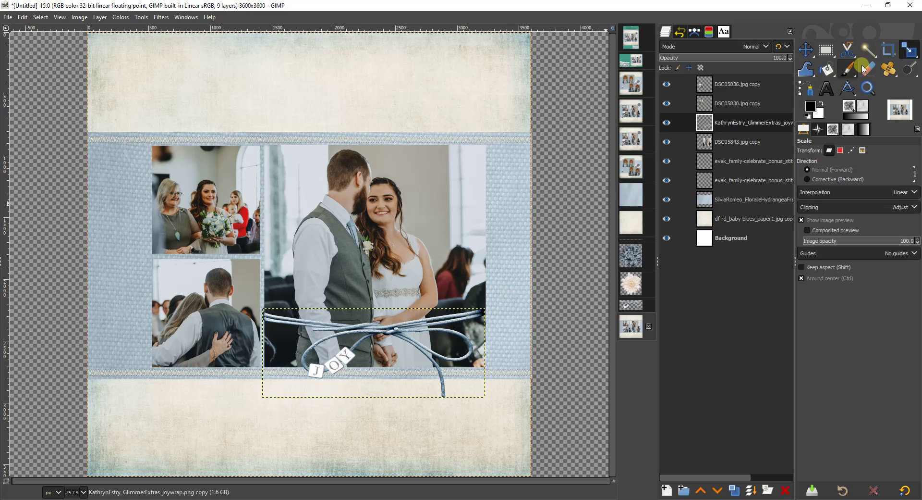
pyautogui.click(473, 332)
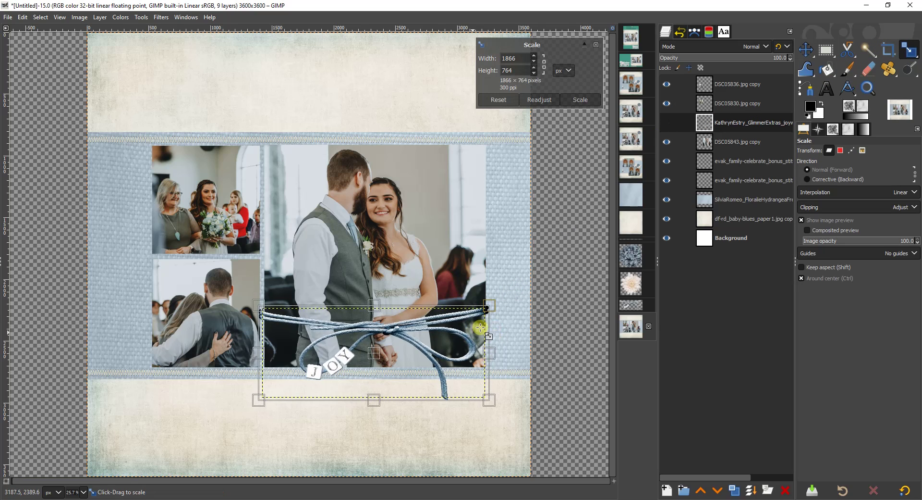
pyautogui.click(580, 99)
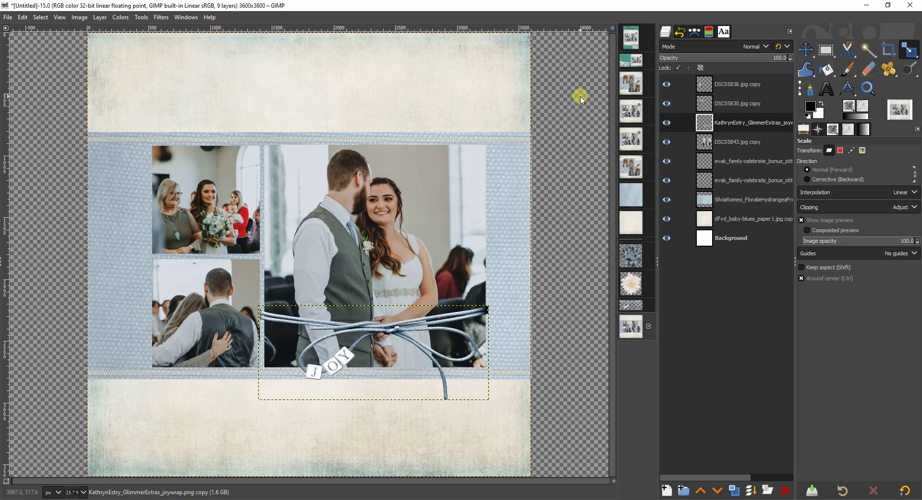
pyautogui.press('m')
pyautogui.click(377, 330)
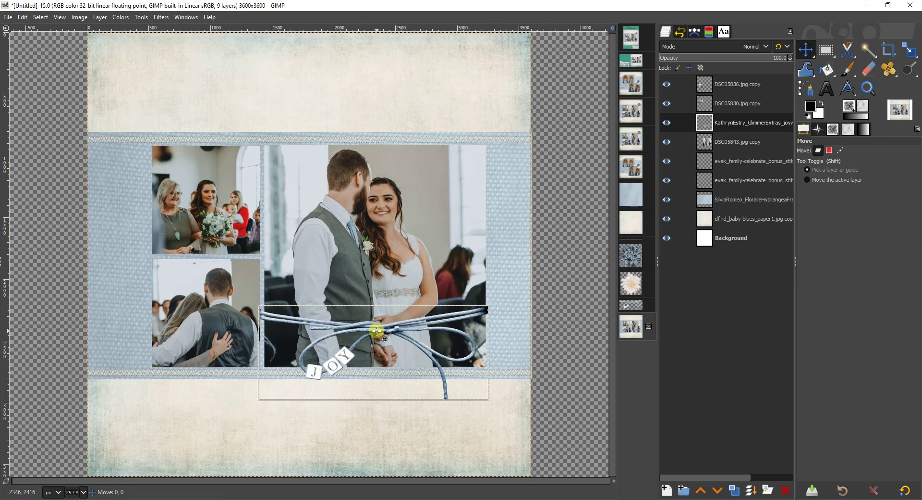
pyautogui.moveTo(377, 330); pyautogui.dragTo(380, 328)
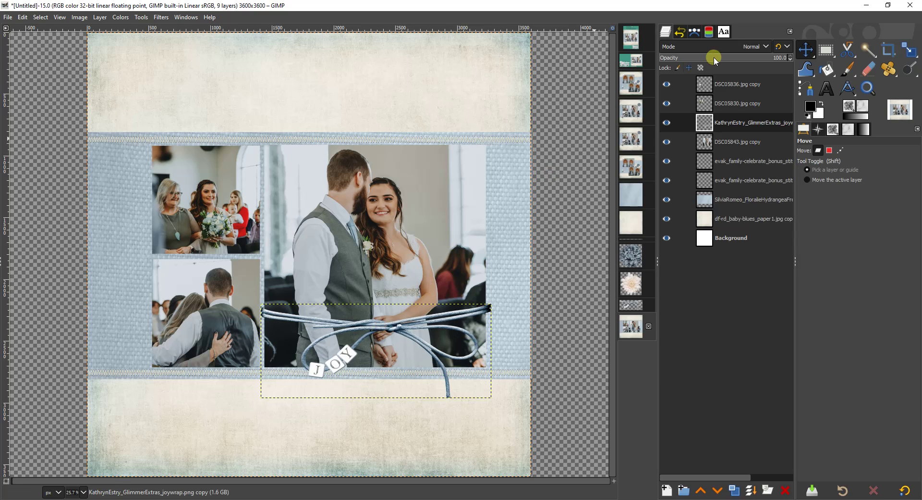
# Step: Refit the joywrap to about 1829 × 781 px, aligning its string ends with the side edges of the large photo
pyautogui.click(909, 50)
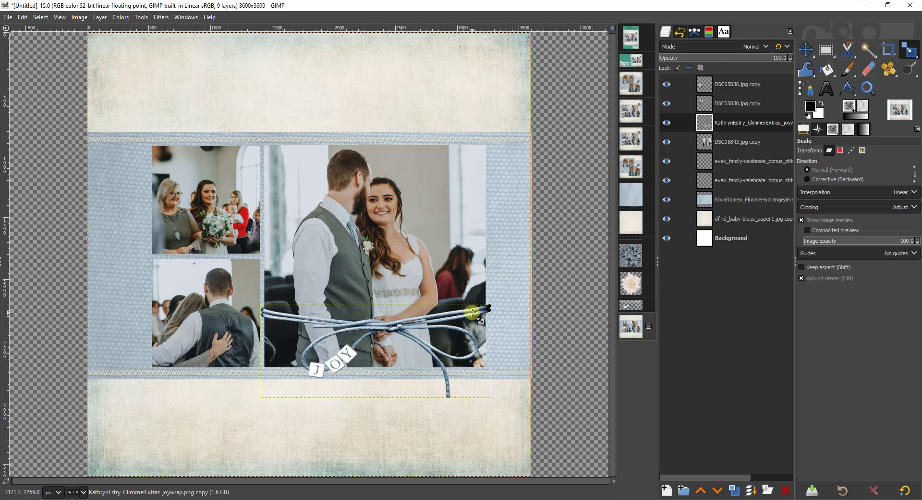
pyautogui.moveTo(472, 312); pyautogui.dragTo(466, 315)
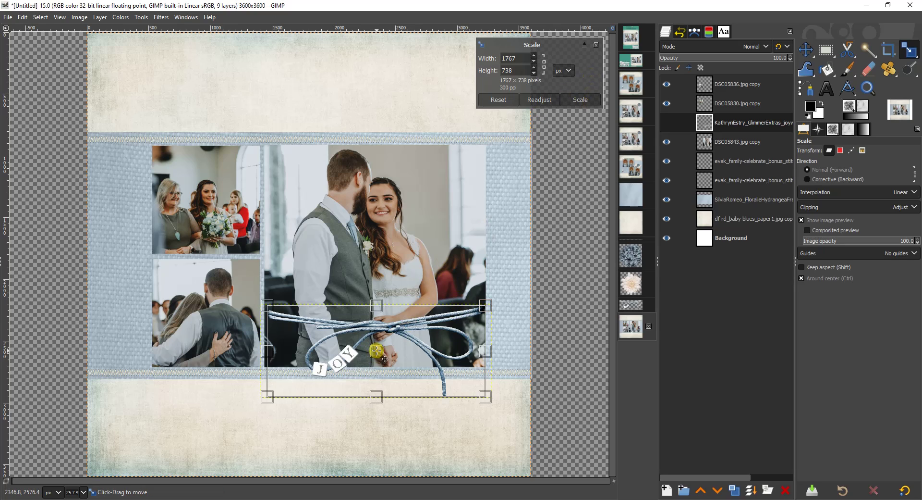
pyautogui.moveTo(384, 359); pyautogui.dragTo(379, 361)
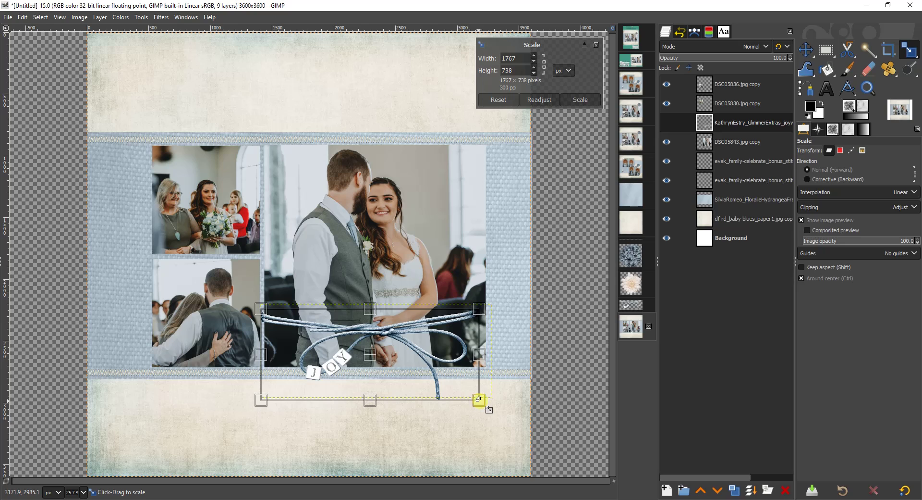
pyautogui.moveTo(486, 406); pyautogui.dragTo(490, 408)
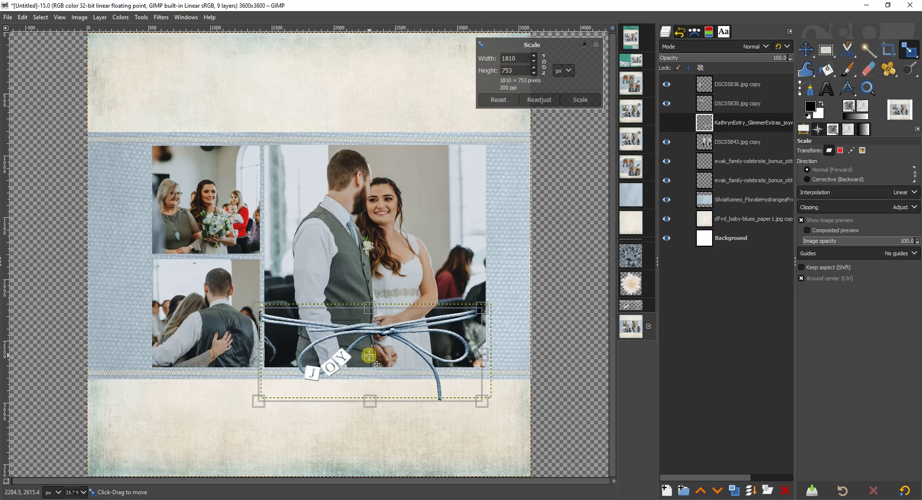
pyautogui.moveTo(378, 364); pyautogui.dragTo(382, 366)
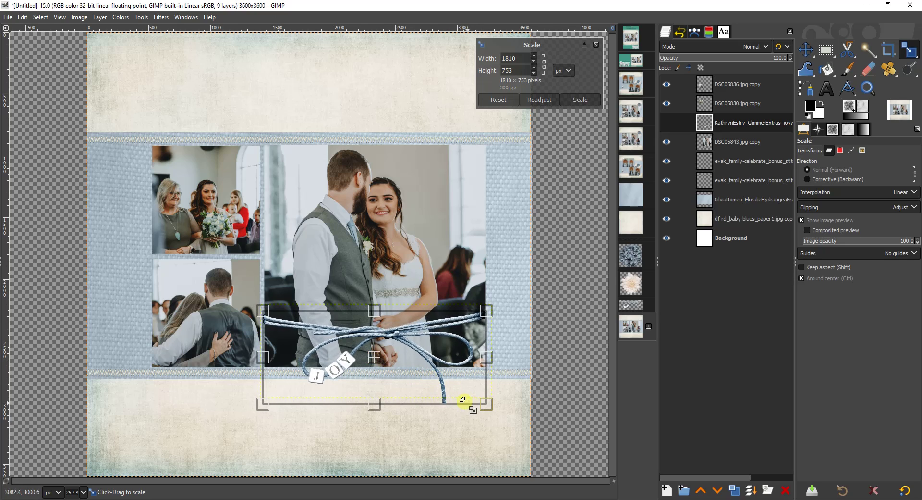
pyautogui.moveTo(484, 399); pyautogui.dragTo(488, 405)
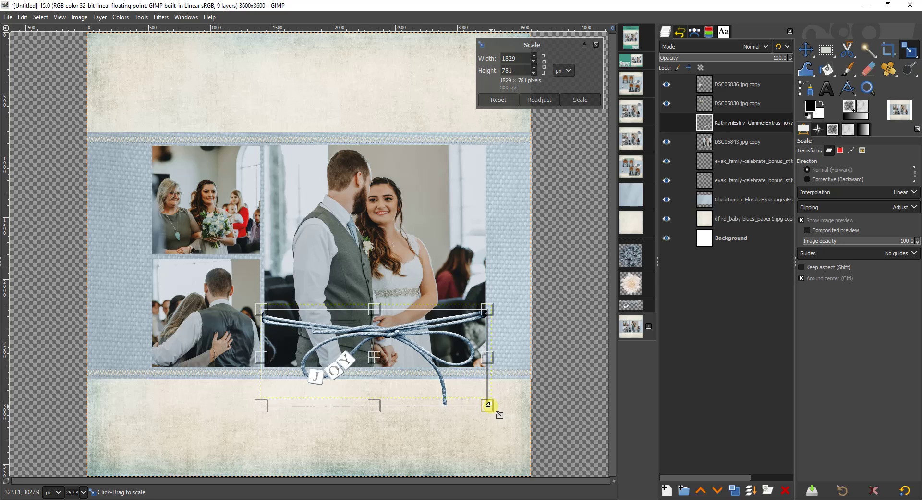
pyautogui.click(586, 100)
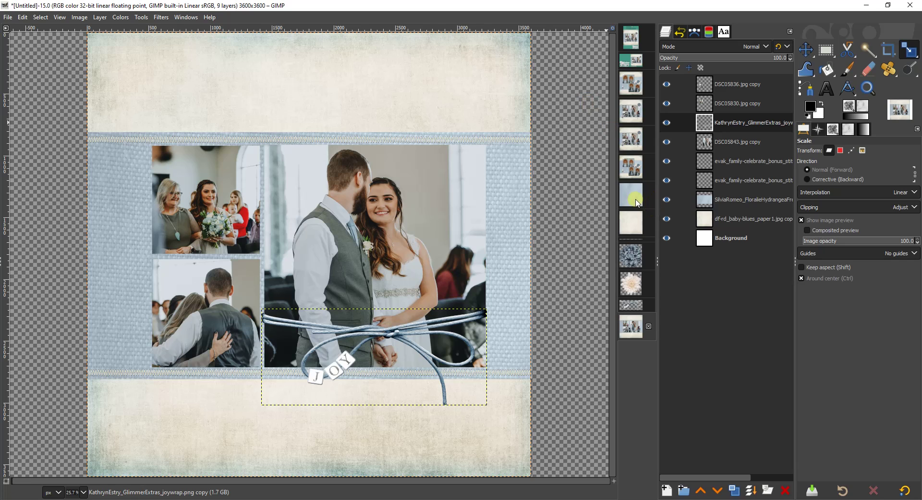
# Step: Copy the white flower megsc_denim_flower3 and the blue flower megsc_denim_flower7 into the layout
pyautogui.click(628, 281)
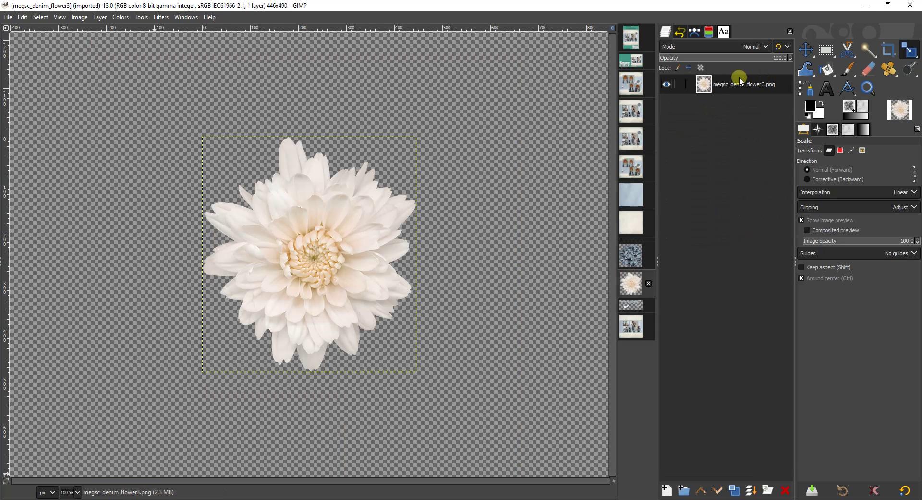
pyautogui.moveTo(740, 78); pyautogui.dragTo(388, 287)
pyautogui.click(631, 255)
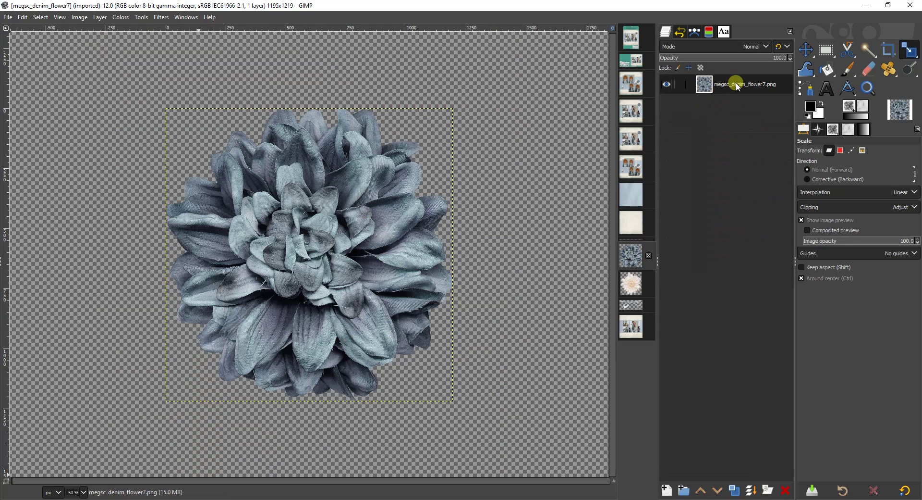
pyautogui.moveTo(737, 85); pyautogui.dragTo(389, 260)
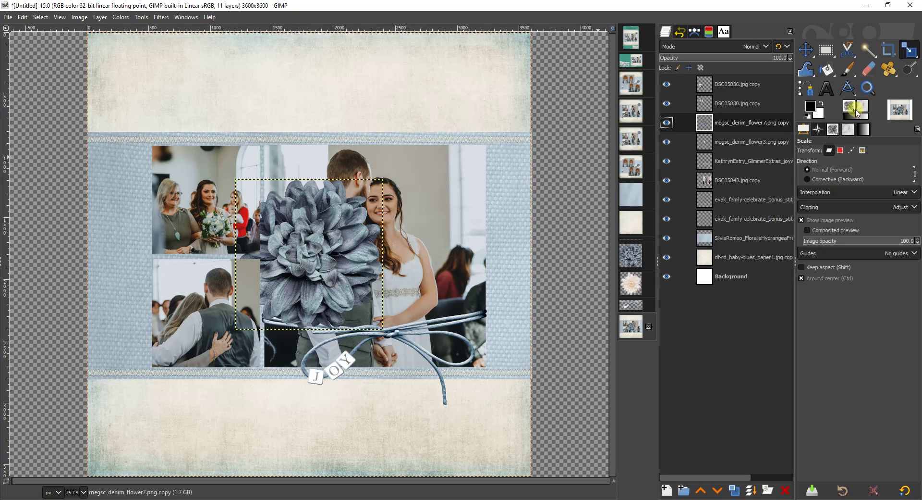
# Step: Move the blue flower to the large photo's upper-right corner and scale it proportionally to about 527 × 538 px
pyautogui.press('m')
pyautogui.moveTo(335, 244); pyautogui.dragTo(464, 150)
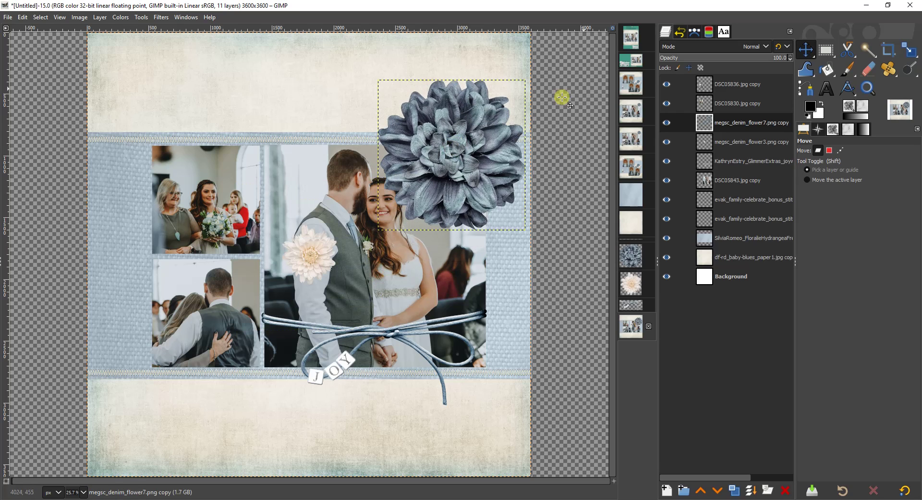
pyautogui.click(910, 49)
pyautogui.click(454, 98)
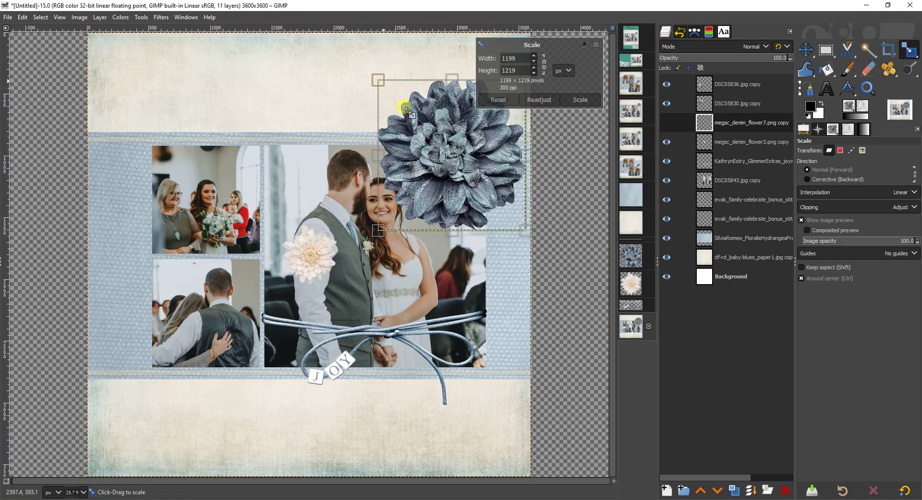
pyautogui.moveTo(454, 97); pyautogui.dragTo(462, 154)
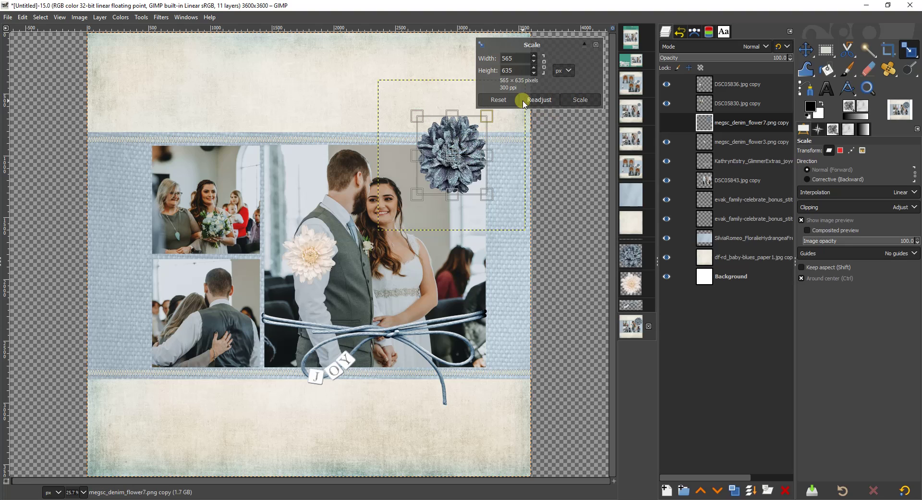
pyautogui.click(500, 100)
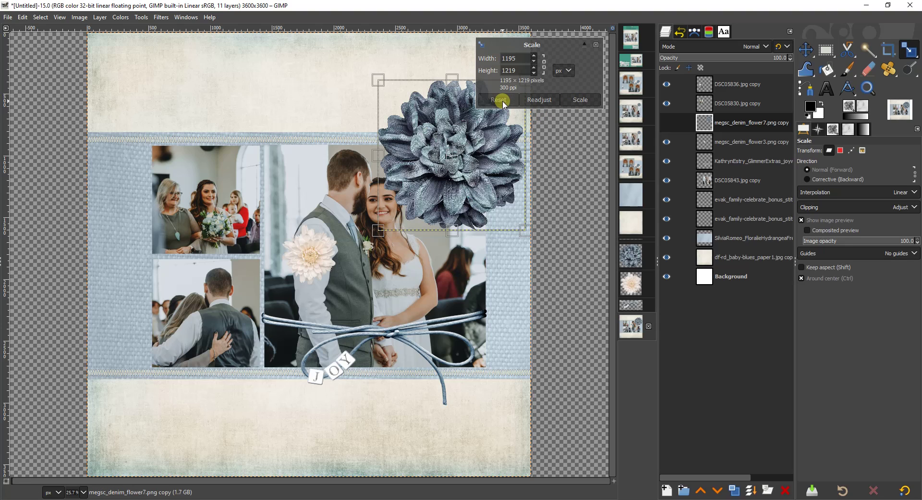
pyautogui.click(544, 63)
pyautogui.moveTo(380, 80); pyautogui.dragTo(482, 170)
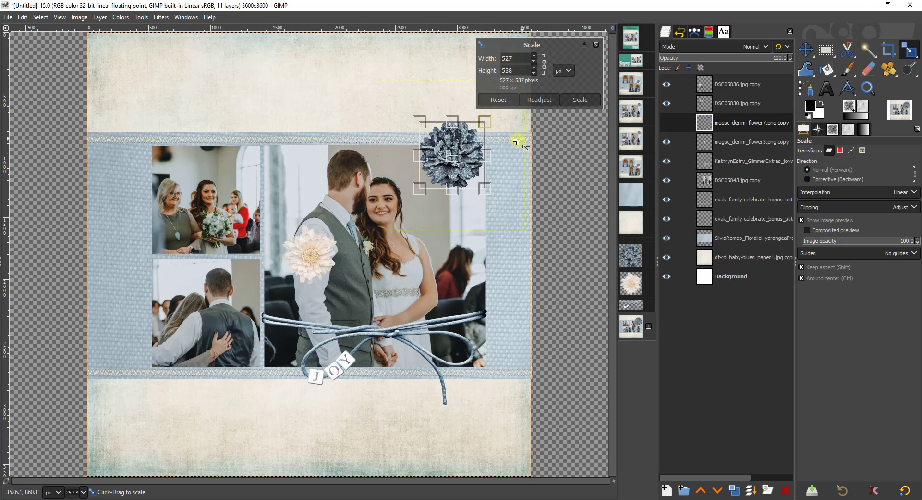
pyautogui.click(579, 101)
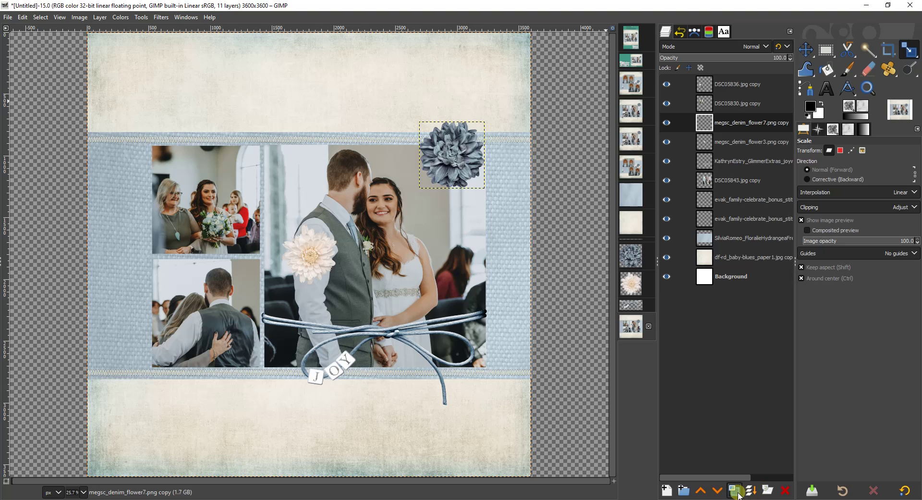
# Step: Duplicate the blue flower, scale the copy to about 364 × 372 px and place it on the lower small photo's bottom-left corner
pyautogui.click(764, 490)
pyautogui.click(439, 142)
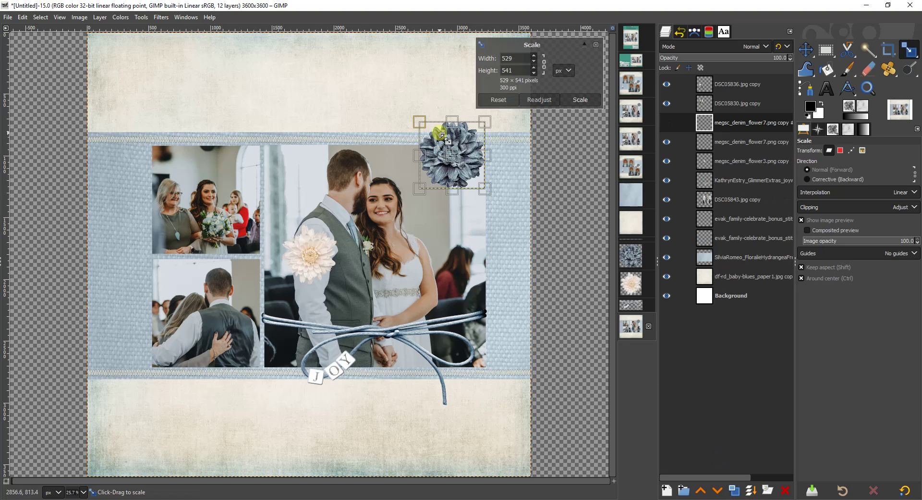
pyautogui.moveTo(439, 133); pyautogui.dragTo(447, 143)
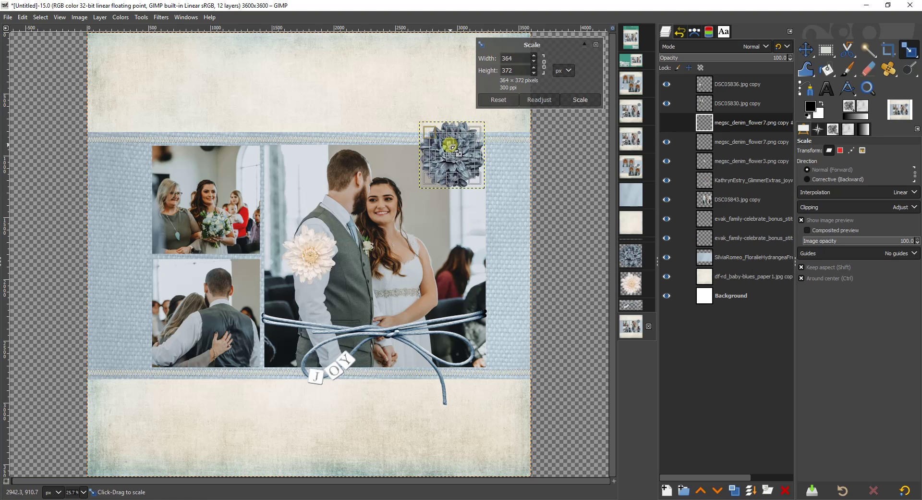
pyautogui.click(587, 99)
pyautogui.press('m')
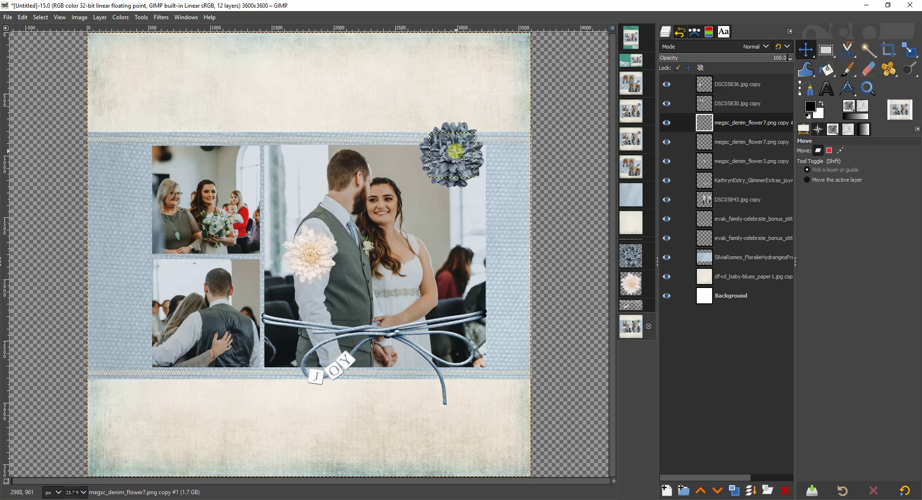
pyautogui.moveTo(454, 154); pyautogui.dragTo(155, 361)
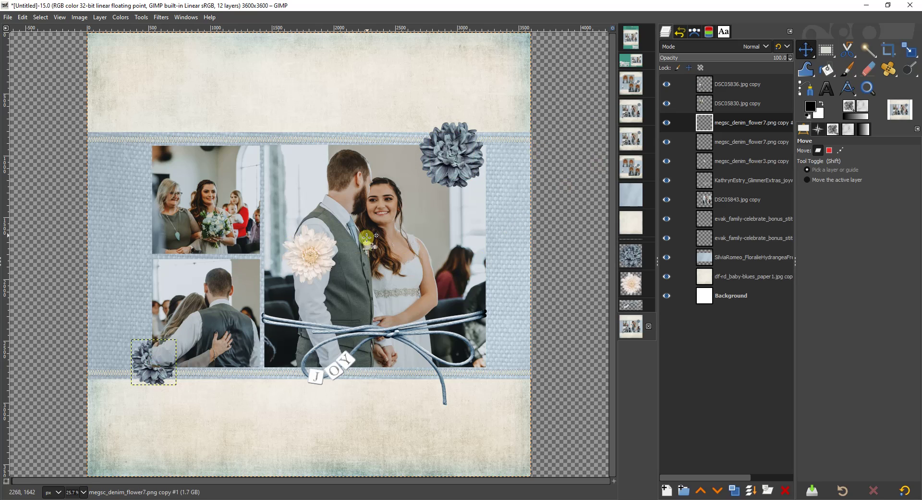
# Step: Move the white flower beside the large blue flower's left side and scale it proportionally to about 325 × 357 px
pyautogui.click(732, 143)
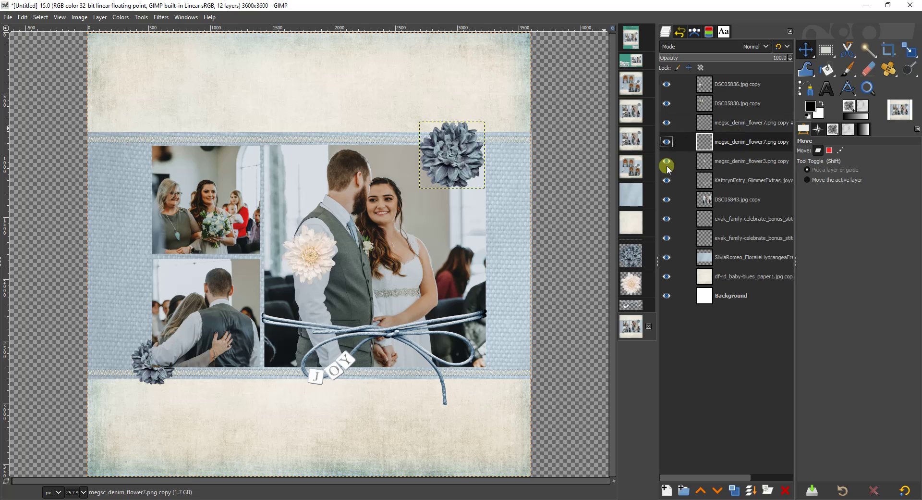
pyautogui.click(735, 160)
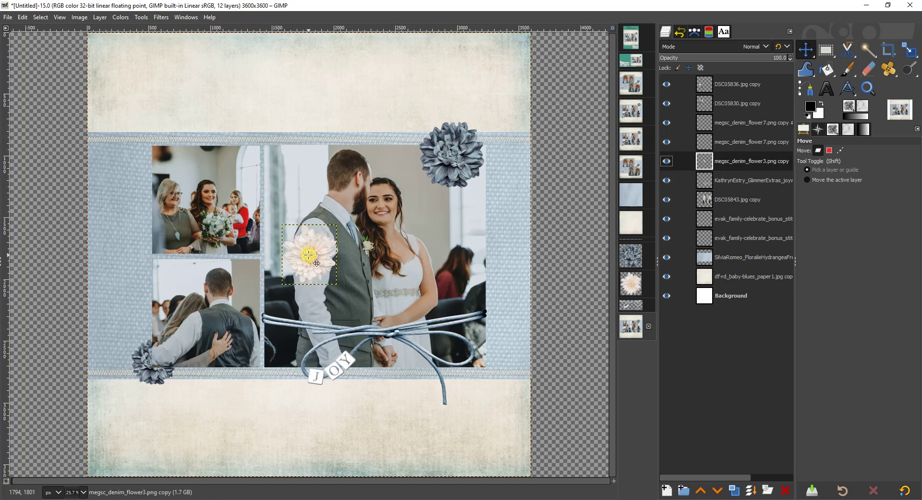
pyautogui.moveTo(317, 263); pyautogui.dragTo(412, 149)
pyautogui.hotkey('shift', 's')
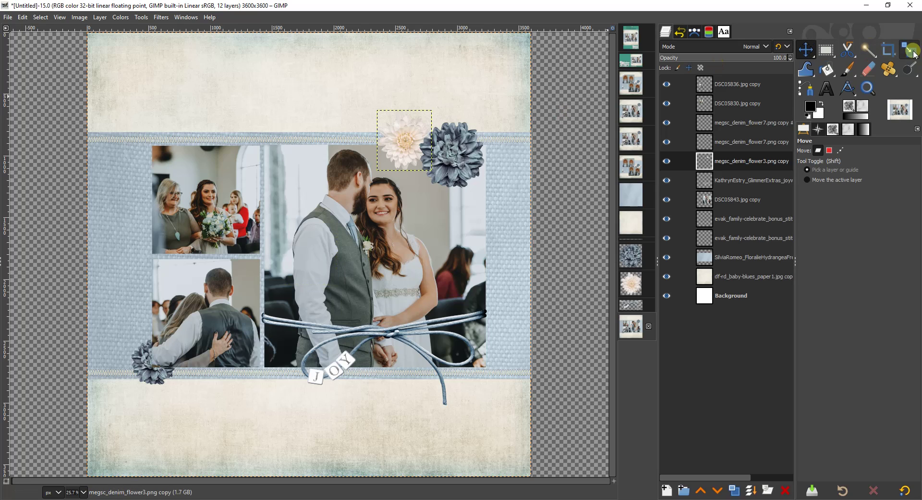
pyautogui.click(399, 140)
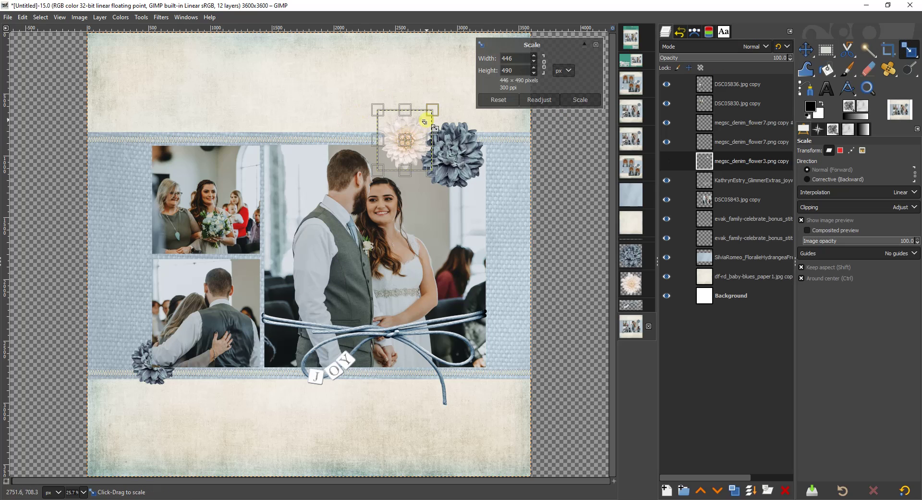
pyautogui.moveTo(411, 137); pyautogui.dragTo(406, 138)
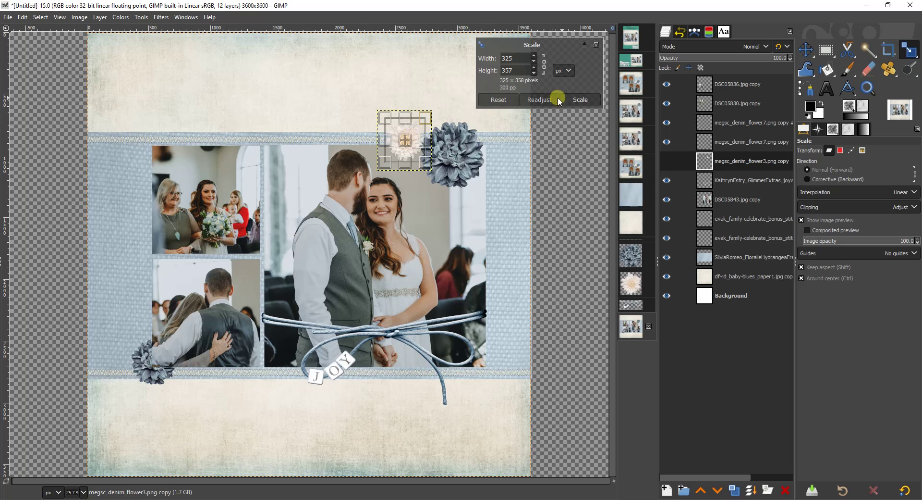
pyautogui.click(580, 100)
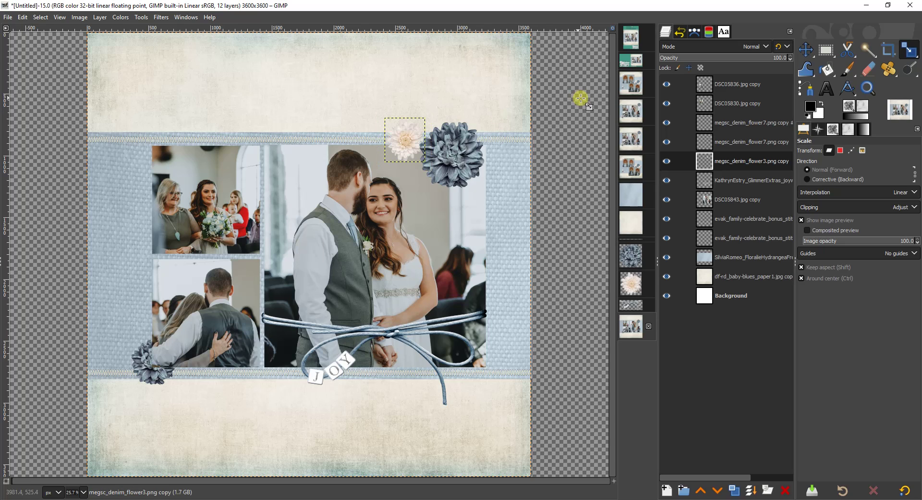
# Step: Duplicate the white flower three times, placing one copy right of the large blue flower and two around the small blue flower
pyautogui.click(736, 491)
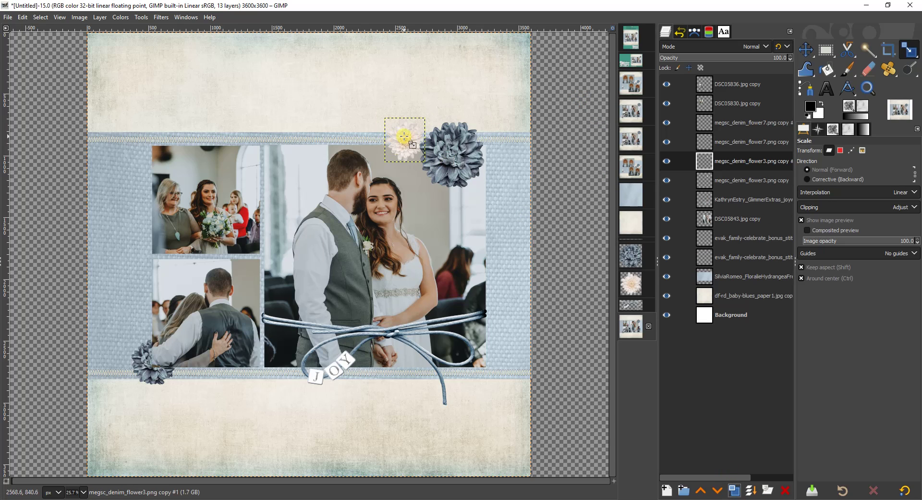
pyautogui.click(734, 495)
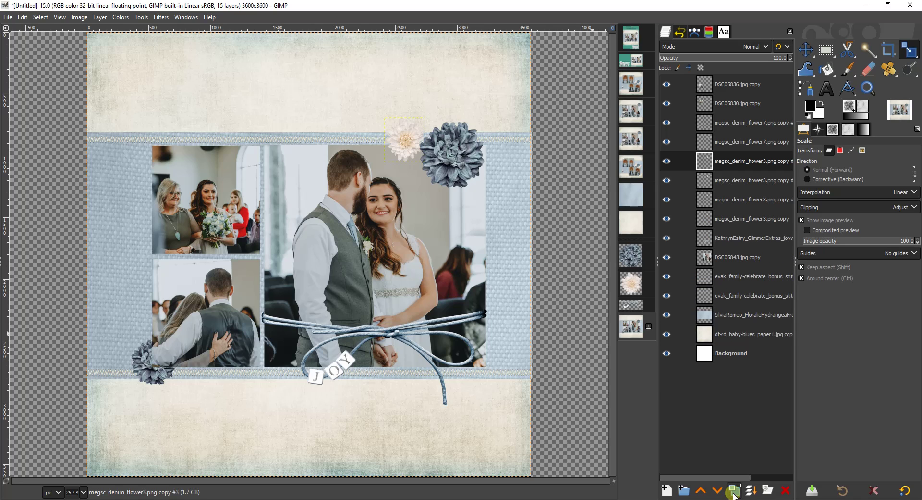
pyautogui.press('m')
pyautogui.moveTo(404, 139); pyautogui.dragTo(492, 156)
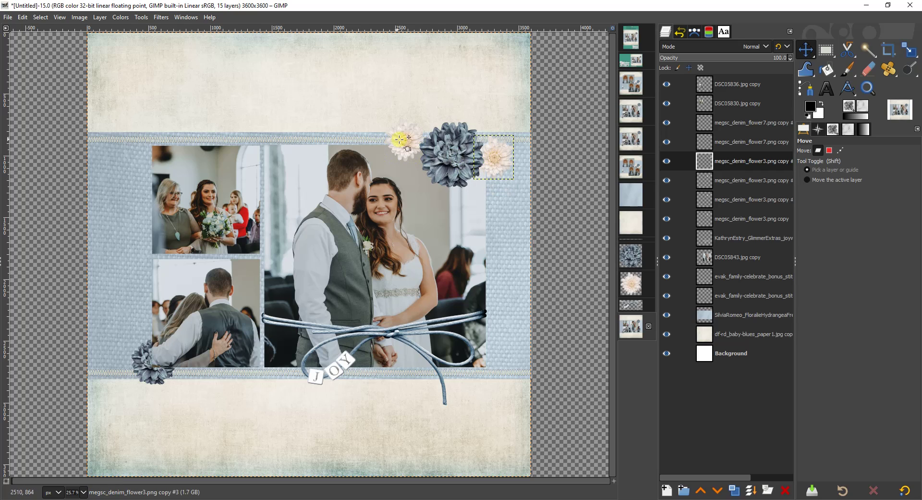
pyautogui.moveTo(400, 138); pyautogui.dragTo(144, 322)
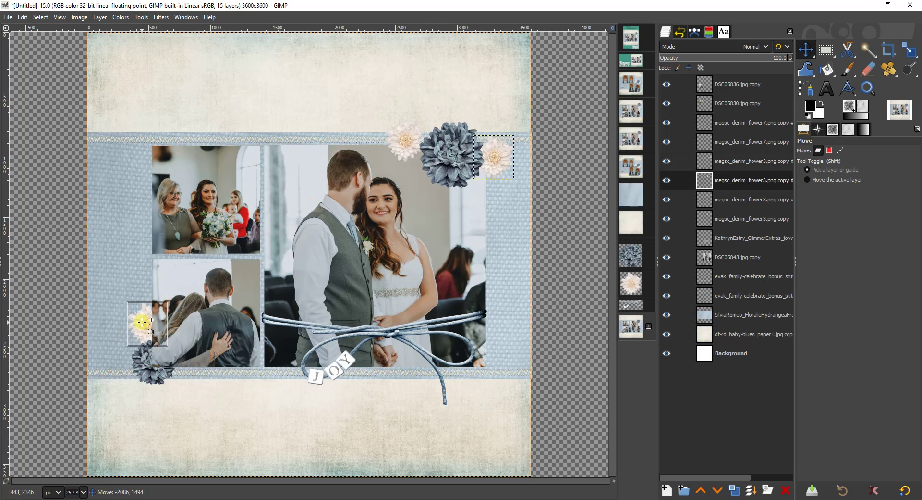
pyautogui.moveTo(400, 142); pyautogui.dragTo(182, 365)
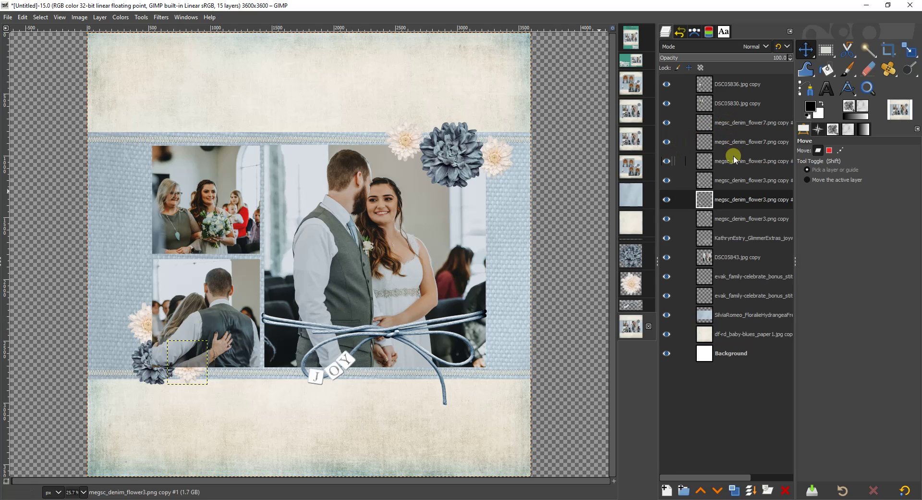
# Step: Restack the two small photo layers, DSC05830 and DSC05836, beneath the flowers and joywrap, directly above the DSC05843 photo layer
pyautogui.moveTo(736, 105); pyautogui.dragTo(736, 235)
pyautogui.moveTo(726, 89); pyautogui.dragTo(730, 235)
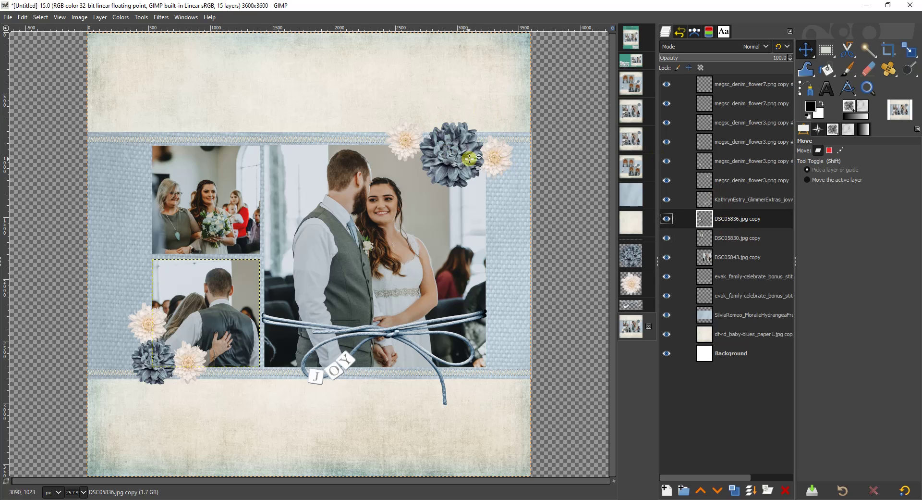
# Step: Rearrange both flower clusters, shifting the blue flowers outward past the photo corners and nestling two white flowers around each
pyautogui.moveTo(496, 158); pyautogui.dragTo(475, 147)
pyautogui.moveTo(488, 184); pyautogui.dragTo(491, 192)
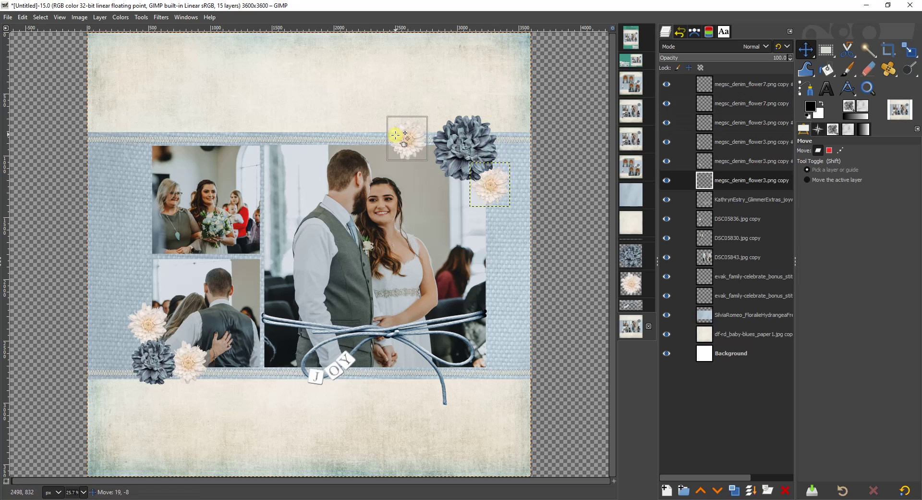
pyautogui.moveTo(393, 136); pyautogui.dragTo(399, 139)
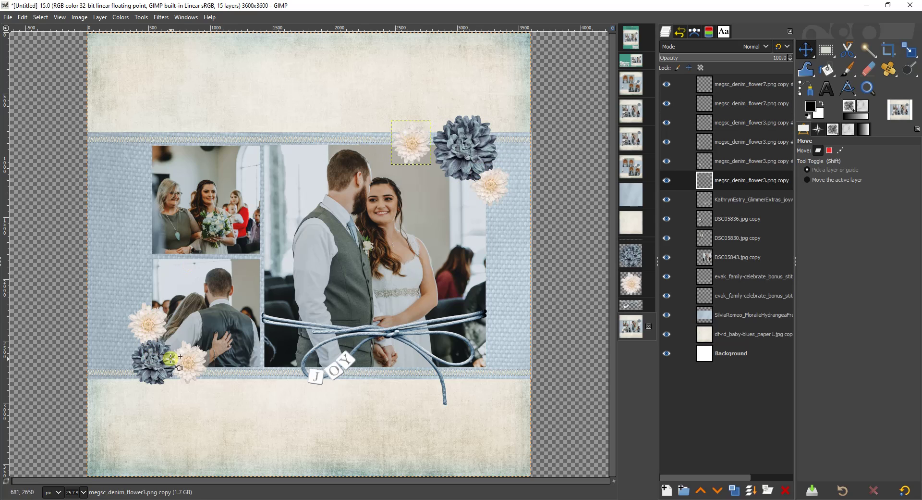
pyautogui.moveTo(189, 364); pyautogui.dragTo(138, 373)
pyautogui.moveTo(149, 325); pyautogui.dragTo(149, 330)
pyautogui.moveTo(185, 372); pyautogui.dragTo(180, 373)
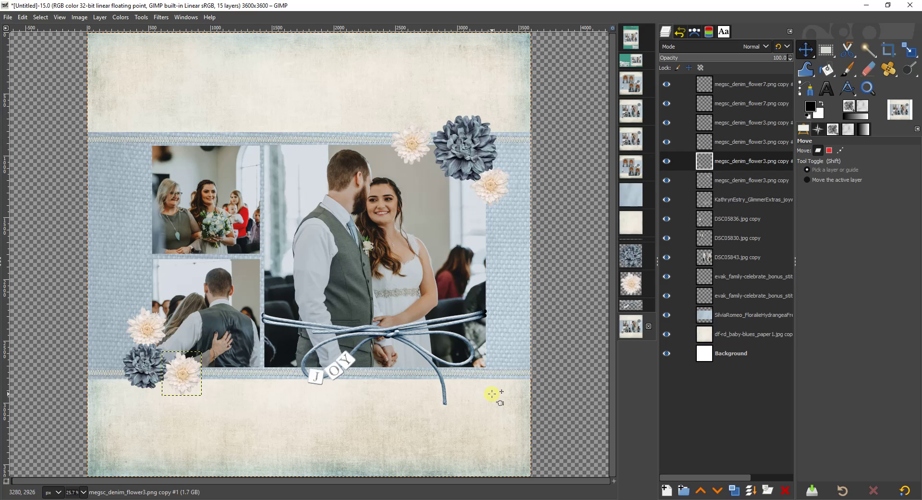
# Step: Duplicate the df-rd_baby-blues_paper1 layer and clear a feathered, rounded rectangle of about 3476 × 3480 px from the copy, leaving an edge frame
pyautogui.click(733, 336)
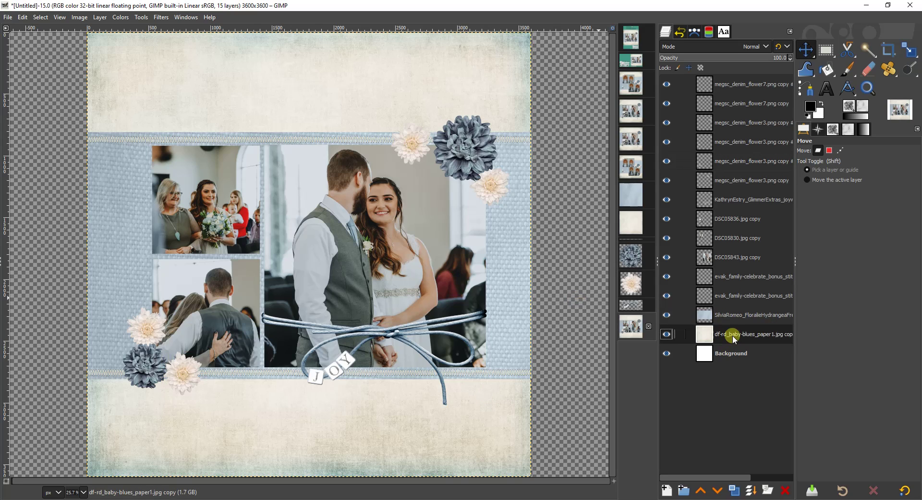
pyautogui.click(734, 495)
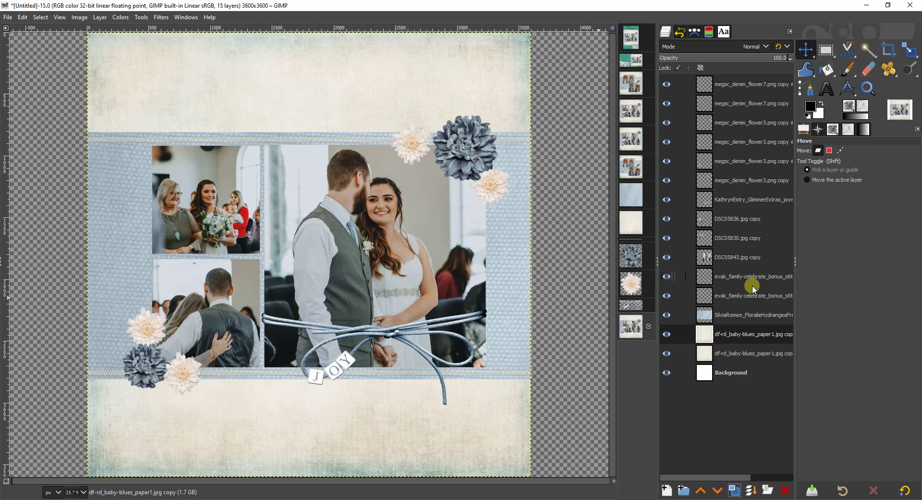
pyautogui.click(826, 50)
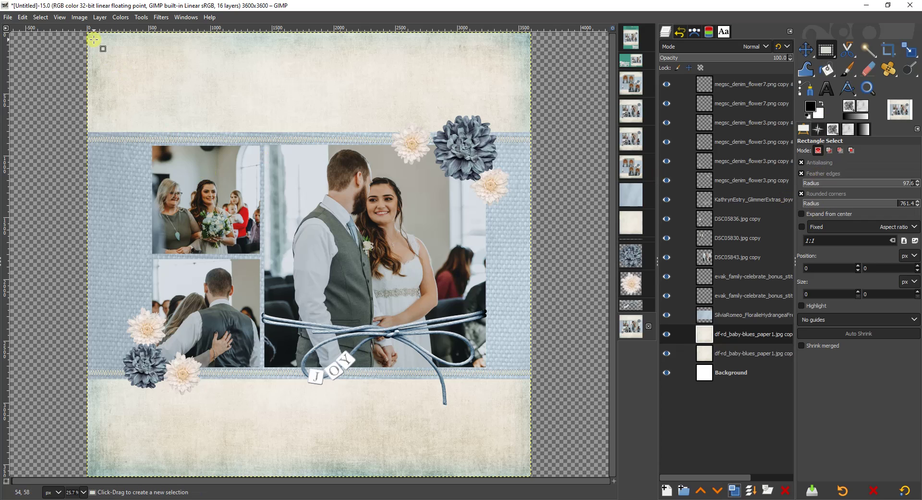
pyautogui.moveTo(94, 39); pyautogui.dragTo(523, 469)
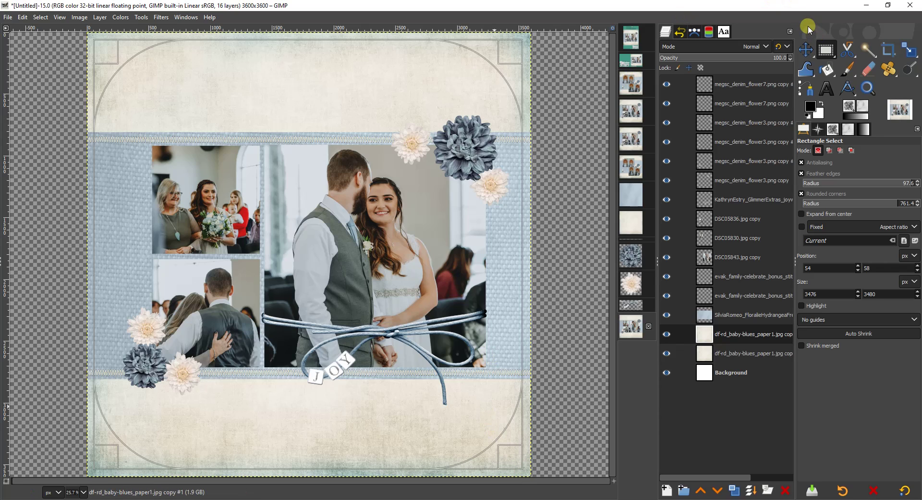
pyautogui.press('Delete')
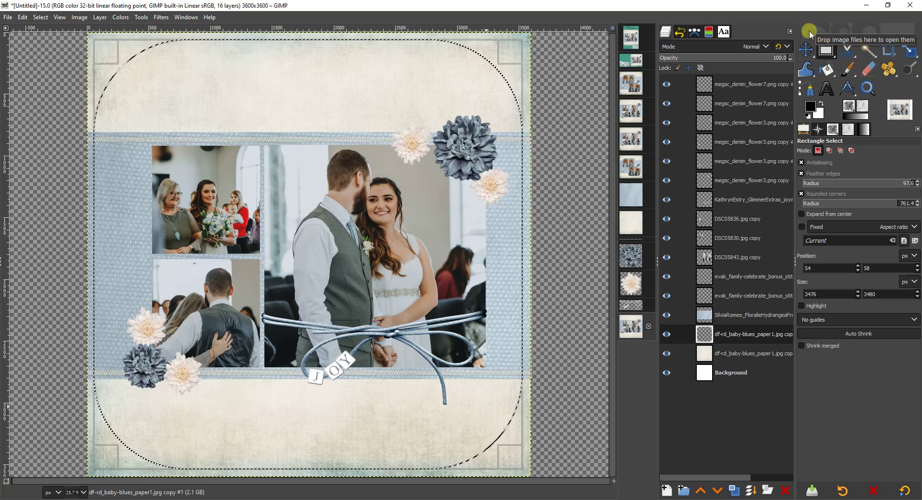
# Step: Set the paper frame layer's blend mode to Multiply and its opacity to about 47.6
pyautogui.click(705, 46)
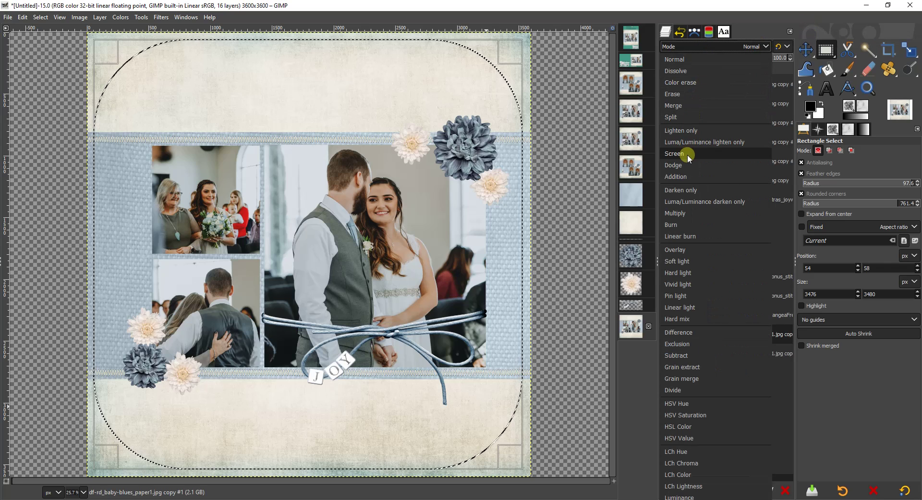
pyautogui.click(685, 213)
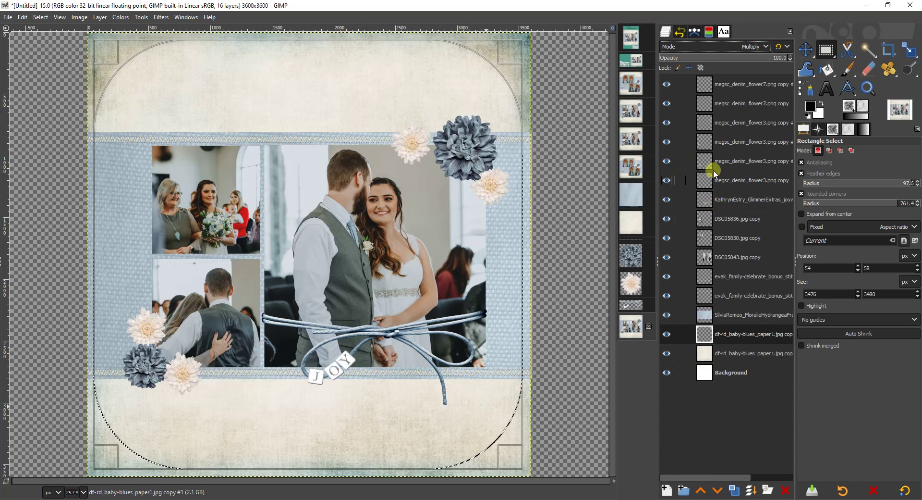
pyautogui.click(727, 56)
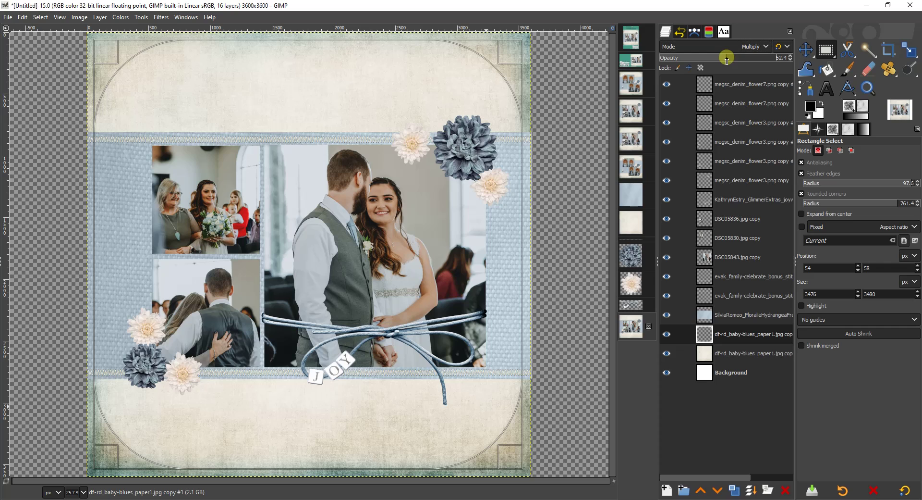
pyautogui.click(721, 58)
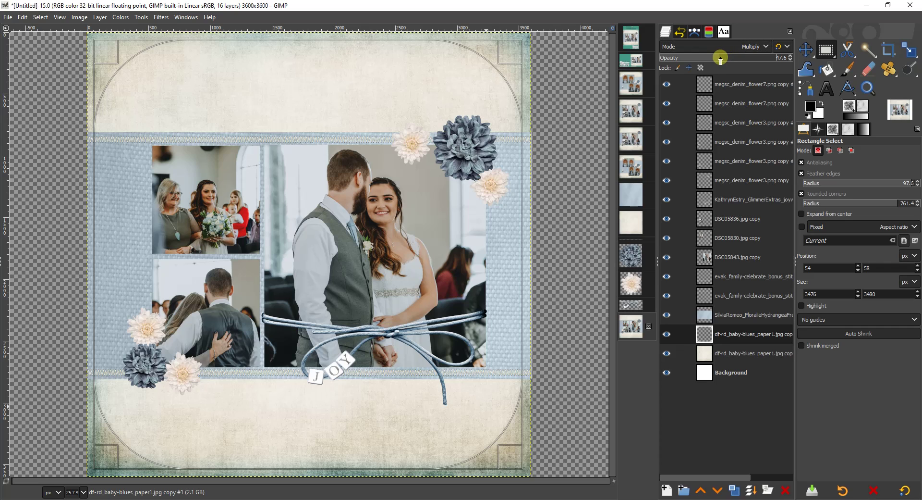
# Step: Duplicate the blue SilviaRomeo paper layer and create a selection from the copy's opaque area
pyautogui.click(752, 315)
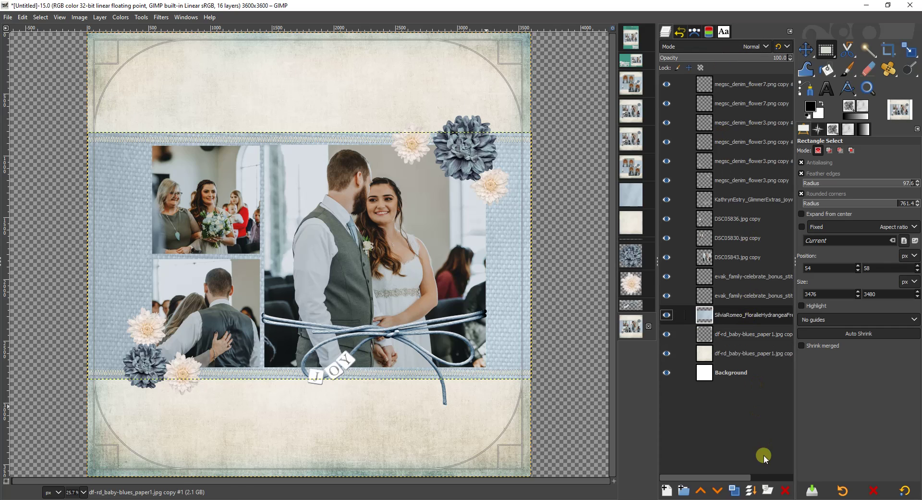
pyautogui.click(734, 490)
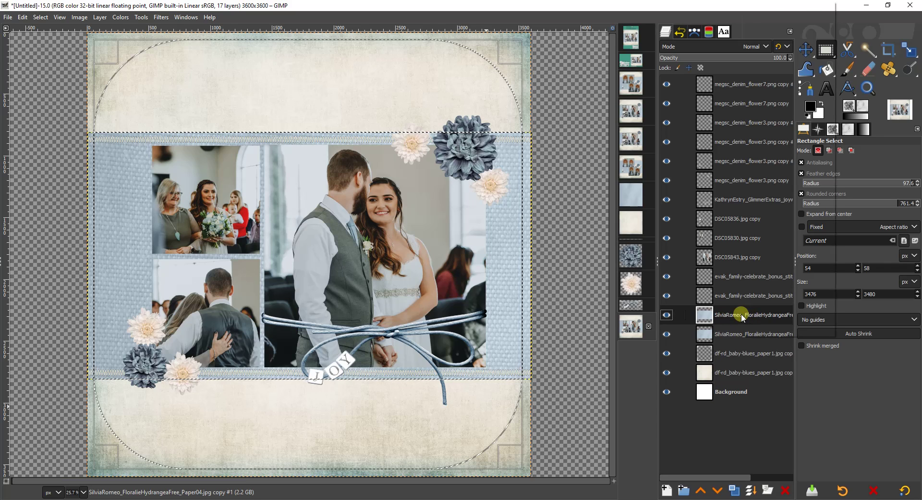
pyautogui.rightClick(742, 314)
pyautogui.click(760, 299)
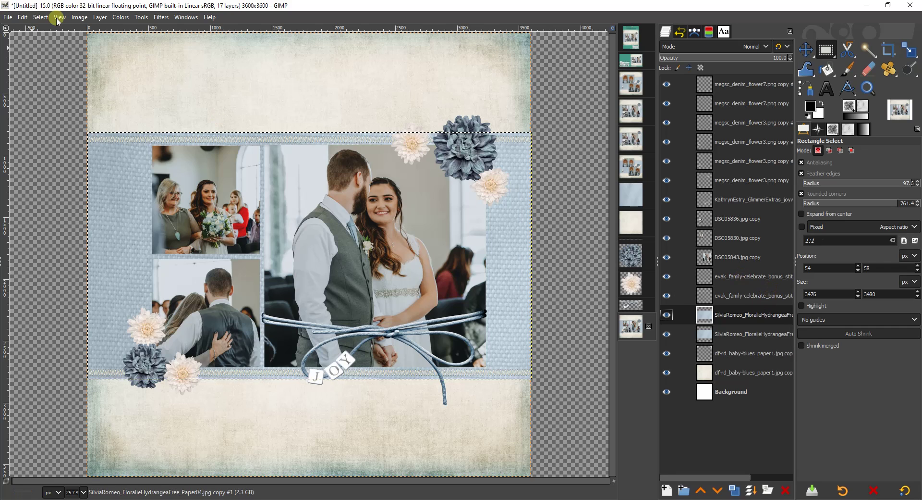
# Step: Feather the blue paper selection and shrink it by 10 px
pyautogui.click(41, 18)
pyautogui.click(57, 115)
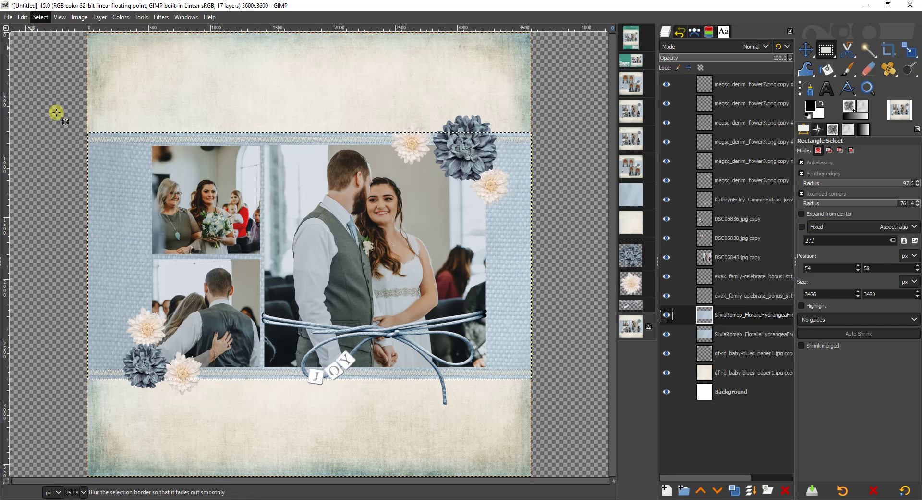
pyautogui.press('Return')
pyautogui.click(41, 18)
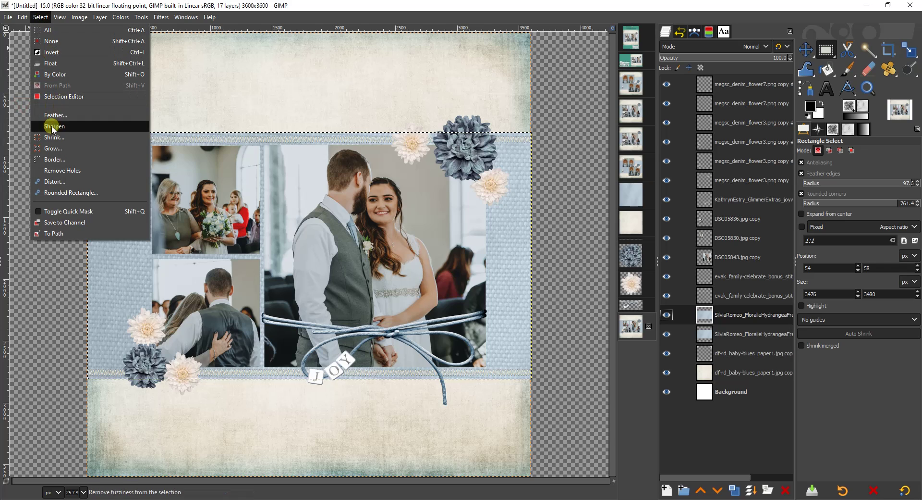
pyautogui.click(48, 137)
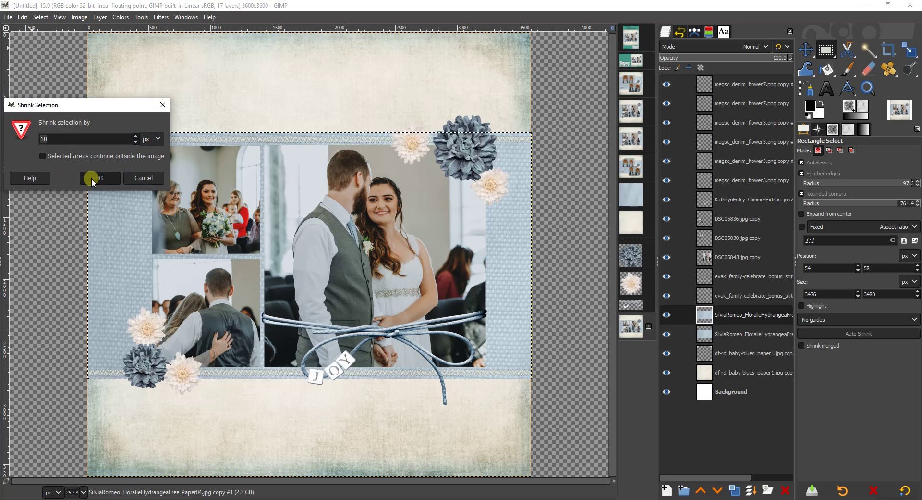
pyautogui.click(92, 178)
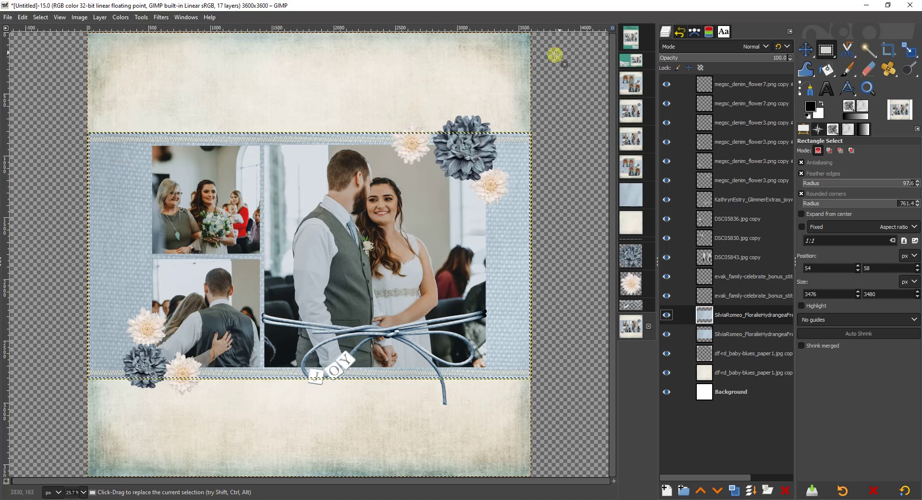
# Step: Clear the selected interior of the blue paper copy and set its blend mode to Multiply
pyautogui.click(699, 46)
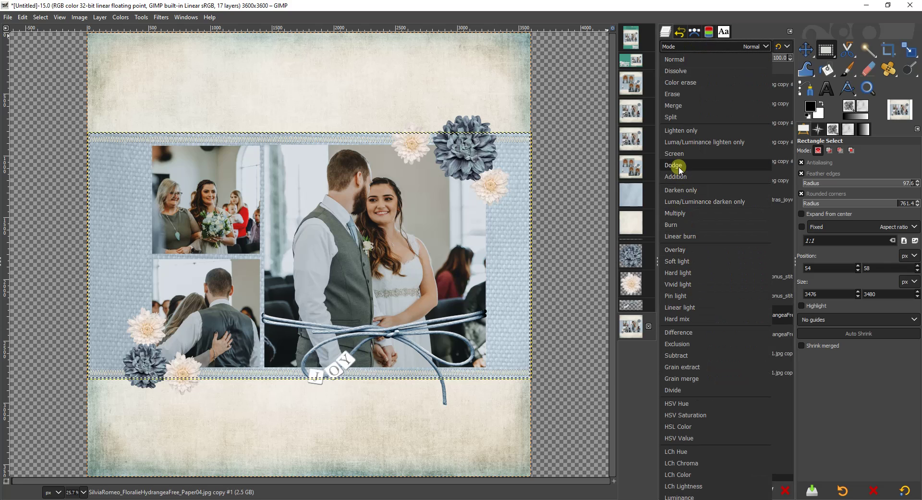
pyautogui.click(678, 212)
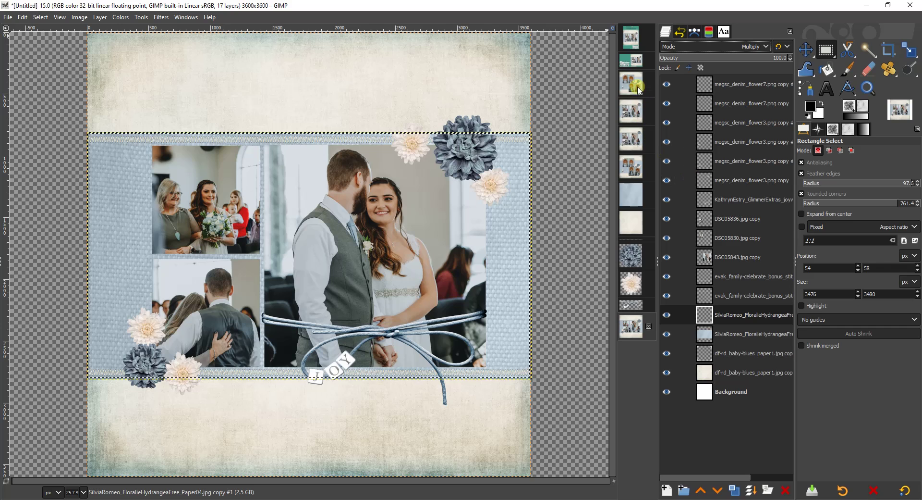
# Step: Review the finished Bride_Entrance_2, Bride_Entrance and digital_scrapbooking_layout_gimp_21 images as references for the layout
pyautogui.click(630, 111)
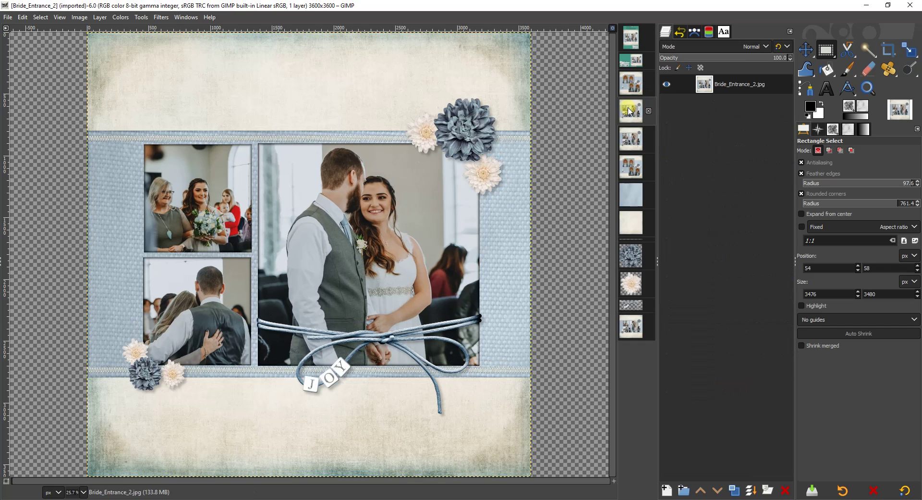
pyautogui.click(631, 90)
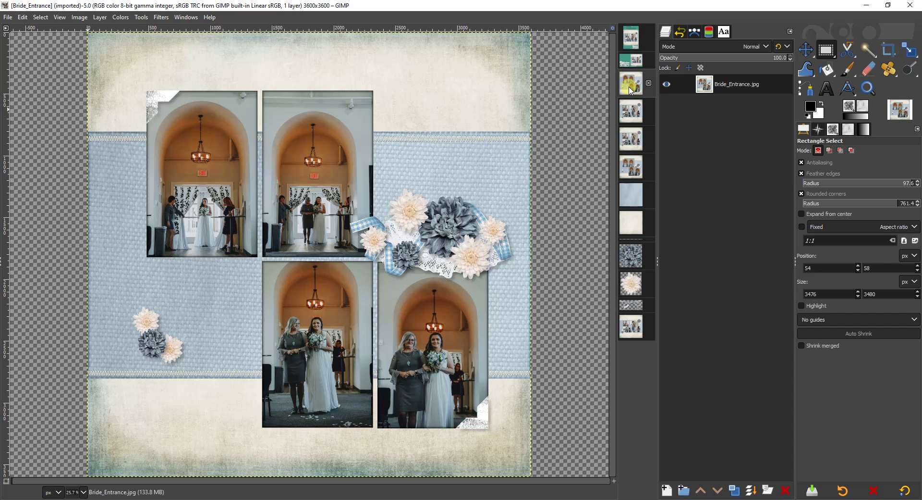
pyautogui.click(632, 44)
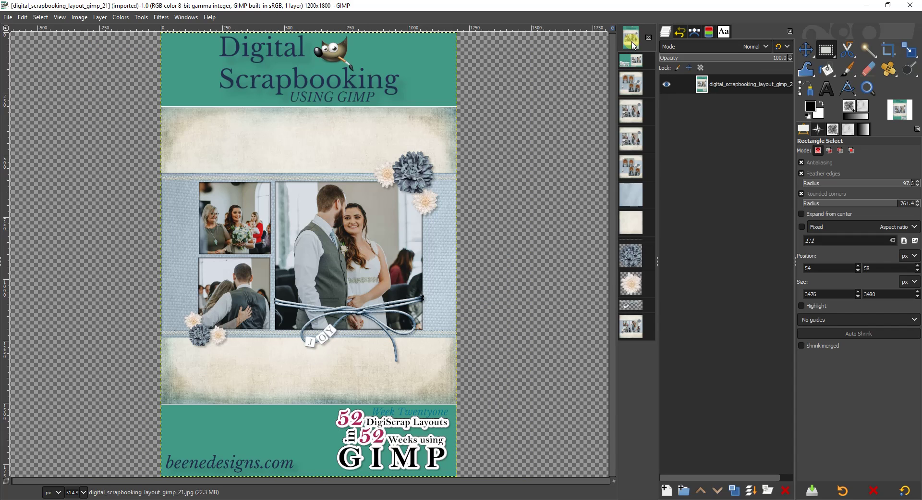
pyautogui.click(678, 277)
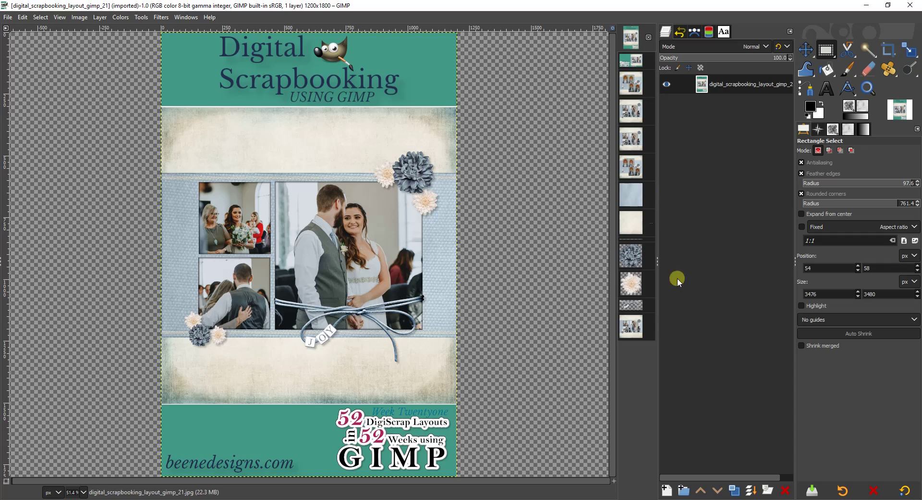